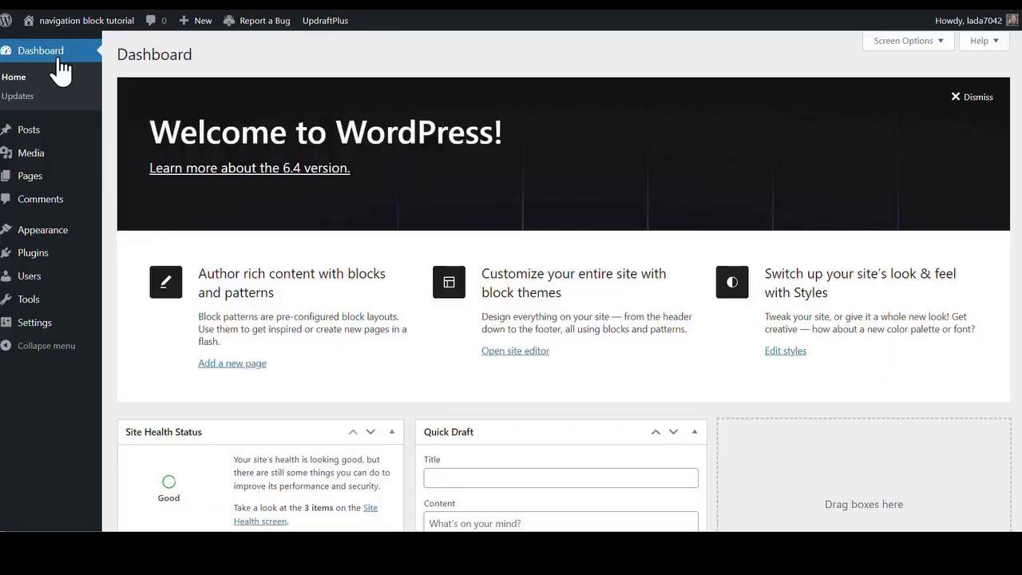
Create a new draft page titled "Home" from the site editor's Pages section.
{"action": "mouse_move", "coordinate": [70, 238]}
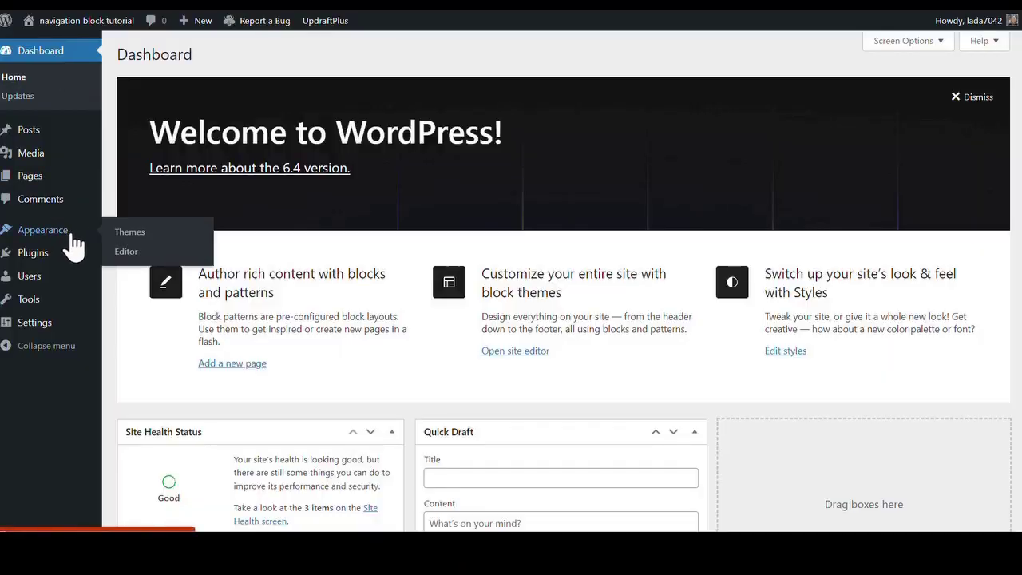
{"action": "left_click", "coordinate": [142, 261]}
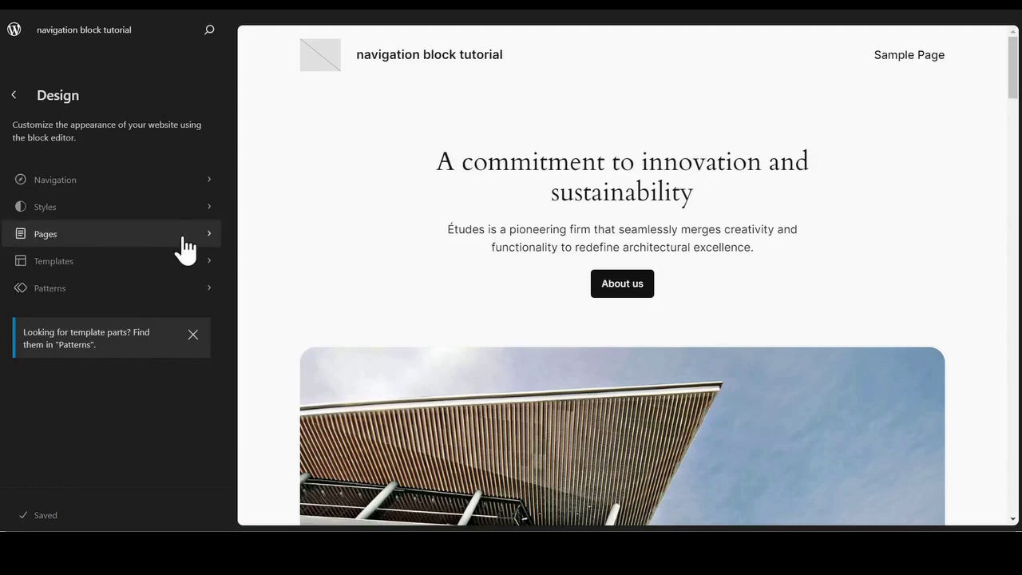
{"action": "left_click", "coordinate": [209, 237]}
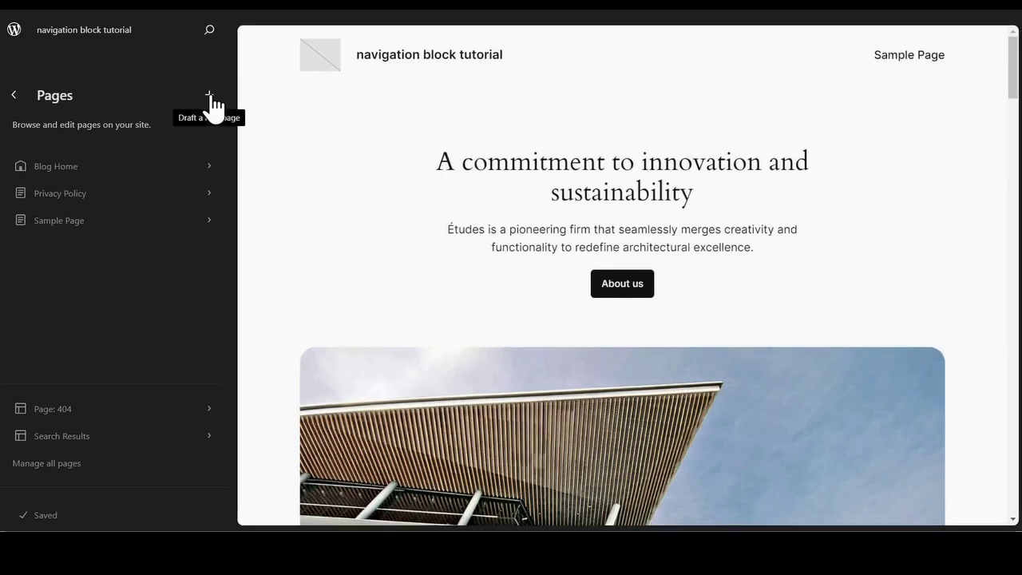
{"action": "left_click", "coordinate": [210, 96]}
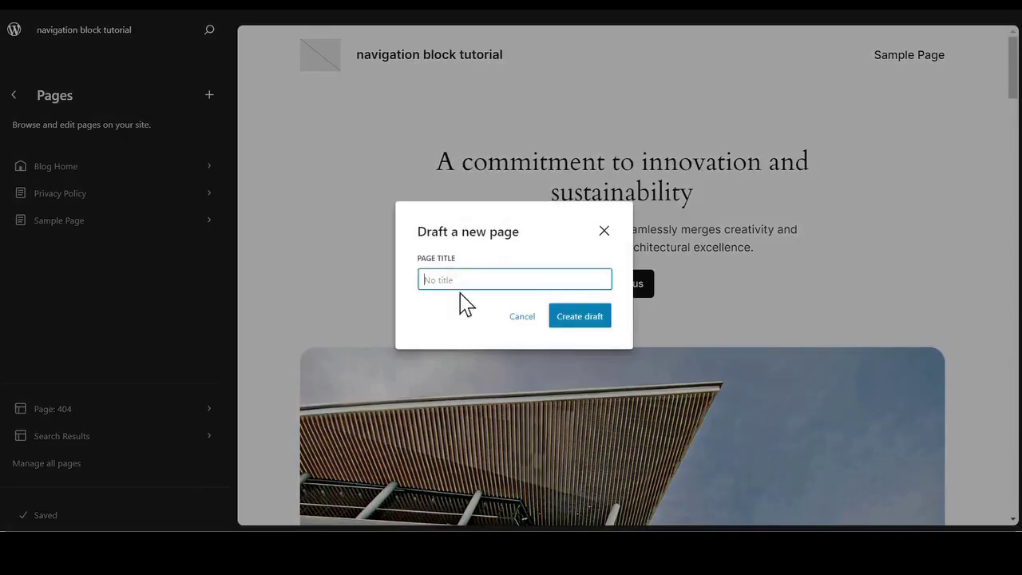
{"action": "type", "text": "Home"}
{"action": "left_click", "coordinate": [576, 317]}
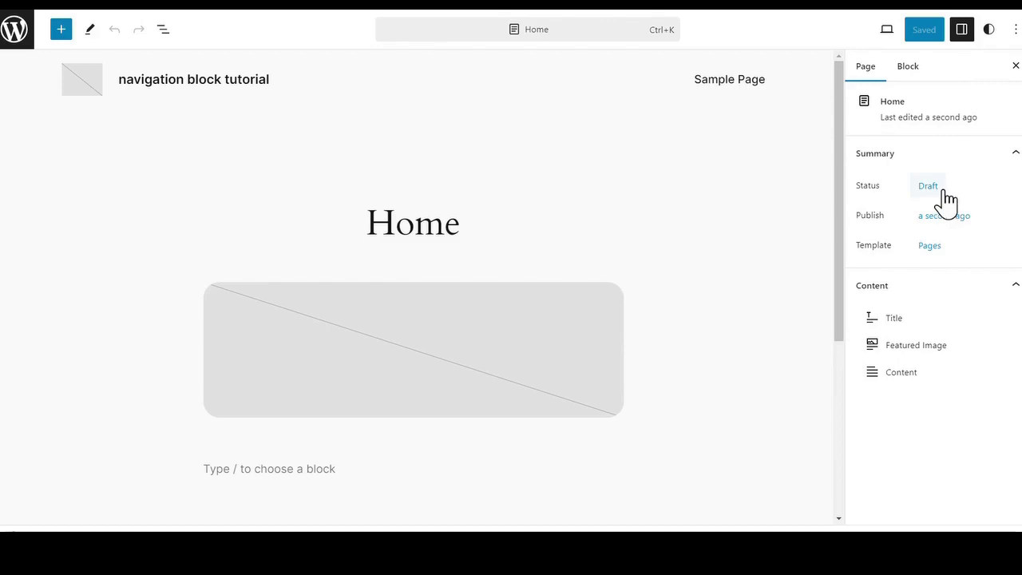
Set the Home page's status to Published and save the change.
{"action": "left_click", "coordinate": [928, 186]}
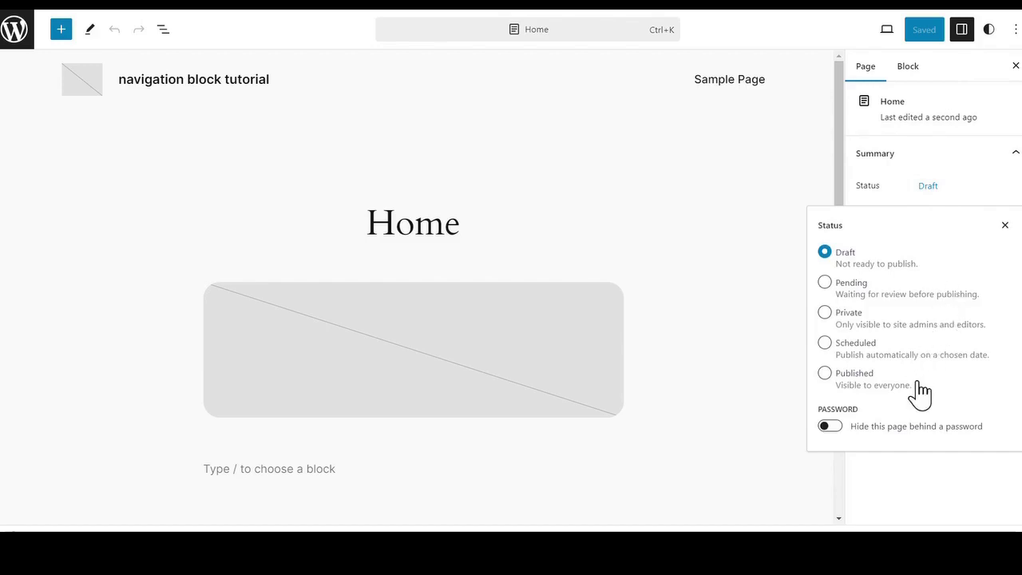
{"action": "left_click", "coordinate": [824, 374]}
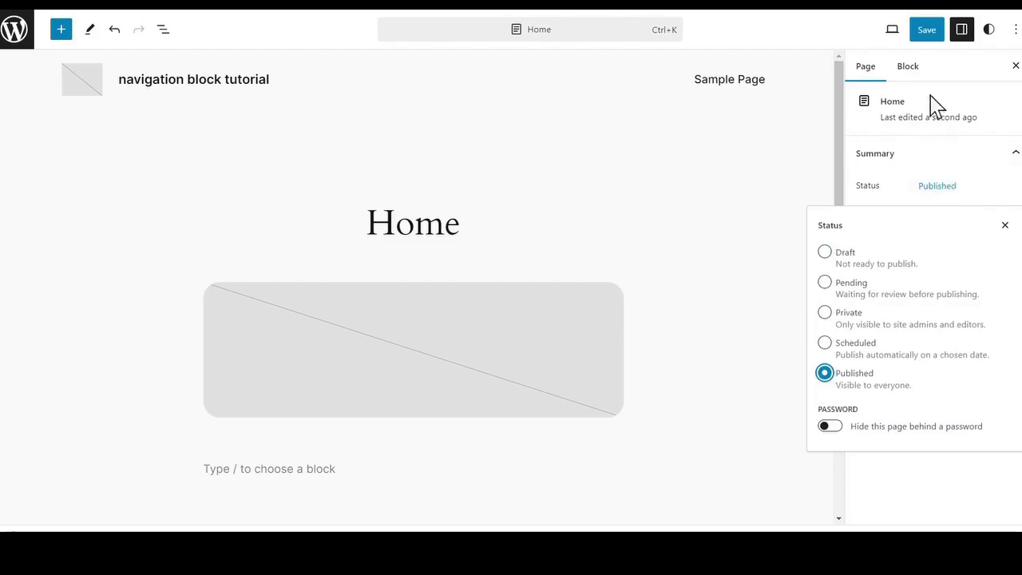
{"action": "left_click", "coordinate": [928, 32]}
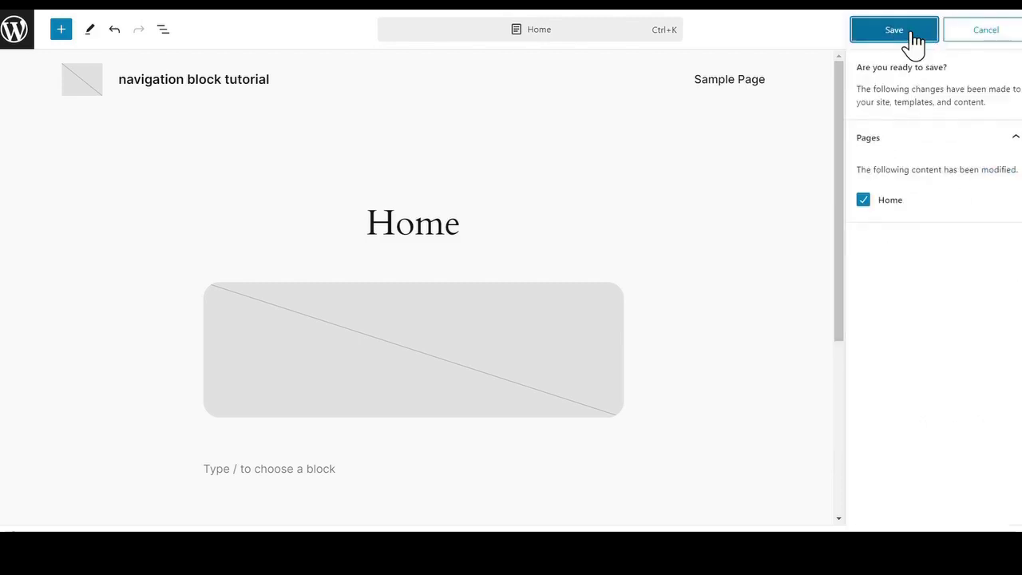
{"action": "left_click", "coordinate": [914, 39]}
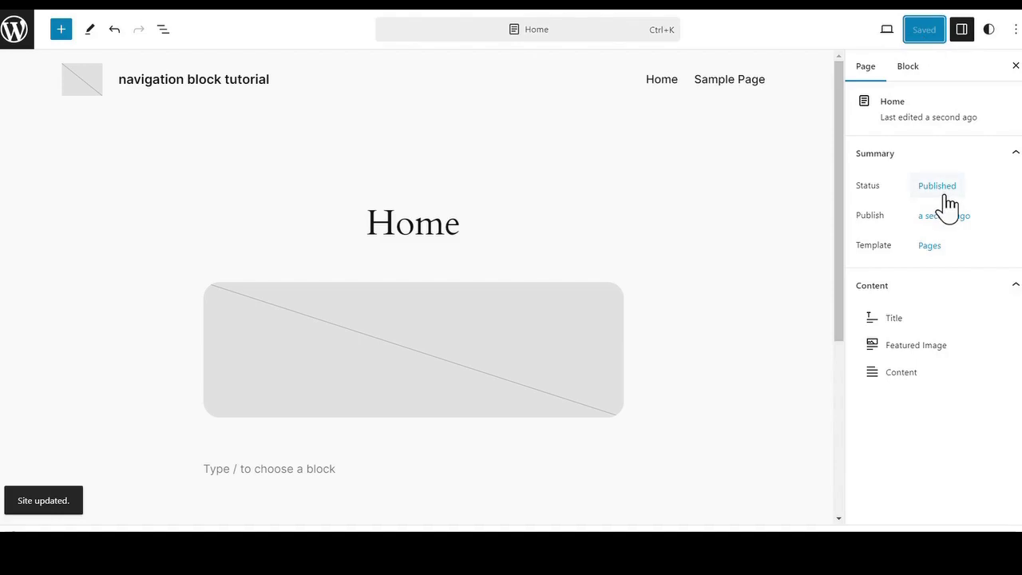
Return to the site's page list and create a new draft page titled "About".
{"action": "left_click", "coordinate": [14, 32]}
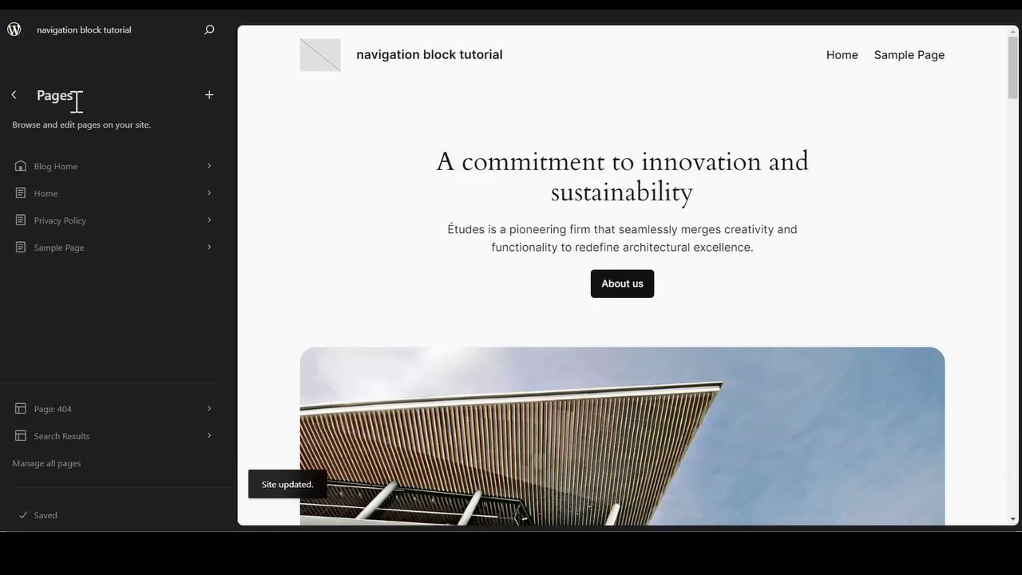
{"action": "left_click", "coordinate": [209, 95]}
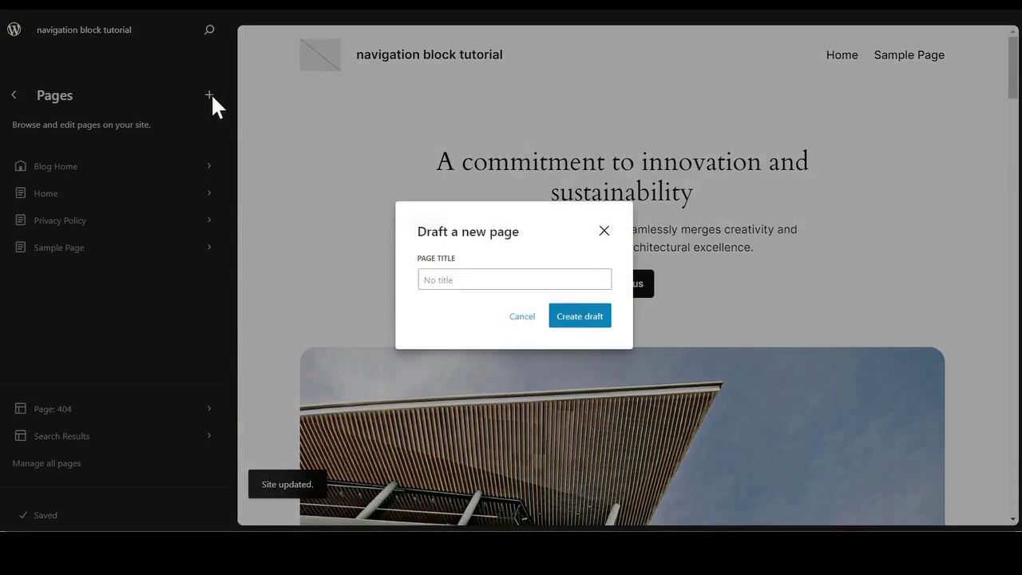
{"action": "left_click", "coordinate": [436, 275]}
{"action": "type", "text": "A"}
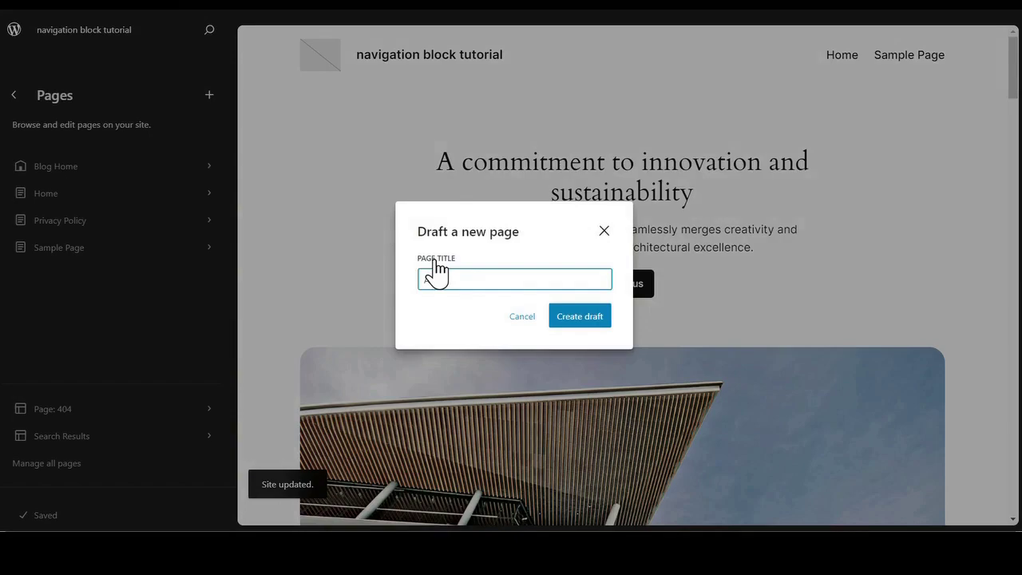
{"action": "type", "text": "bout"}
{"action": "left_click", "coordinate": [590, 319]}
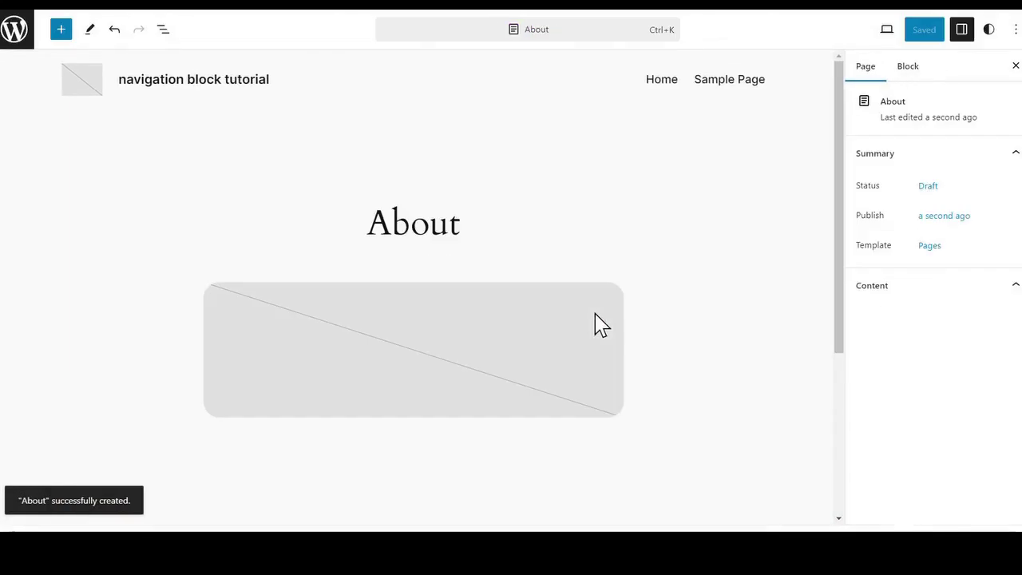
Set the About page's status to Published and save the change.
{"action": "left_click", "coordinate": [930, 191]}
{"action": "left_click", "coordinate": [825, 374]}
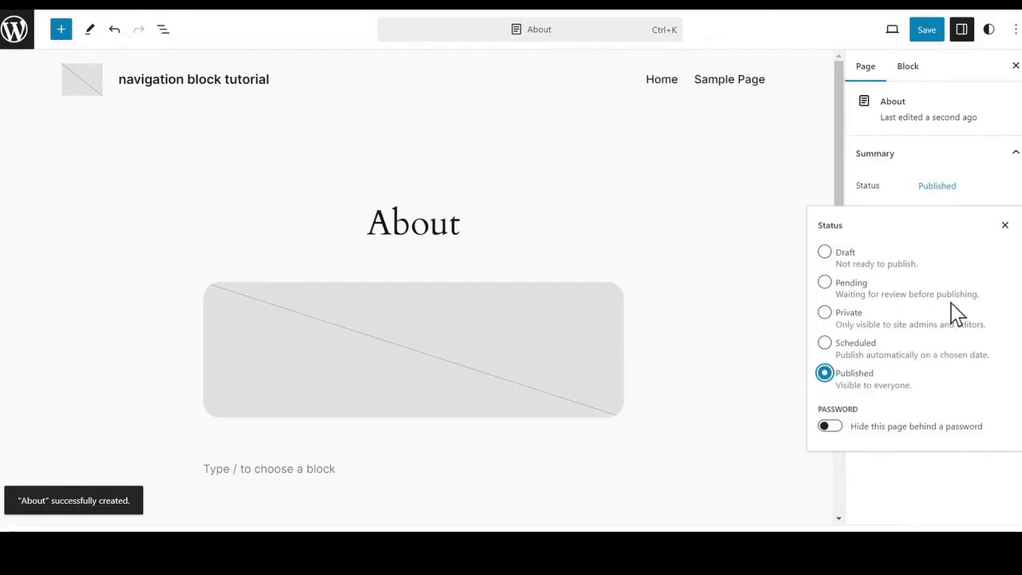
{"action": "left_click", "coordinate": [927, 32]}
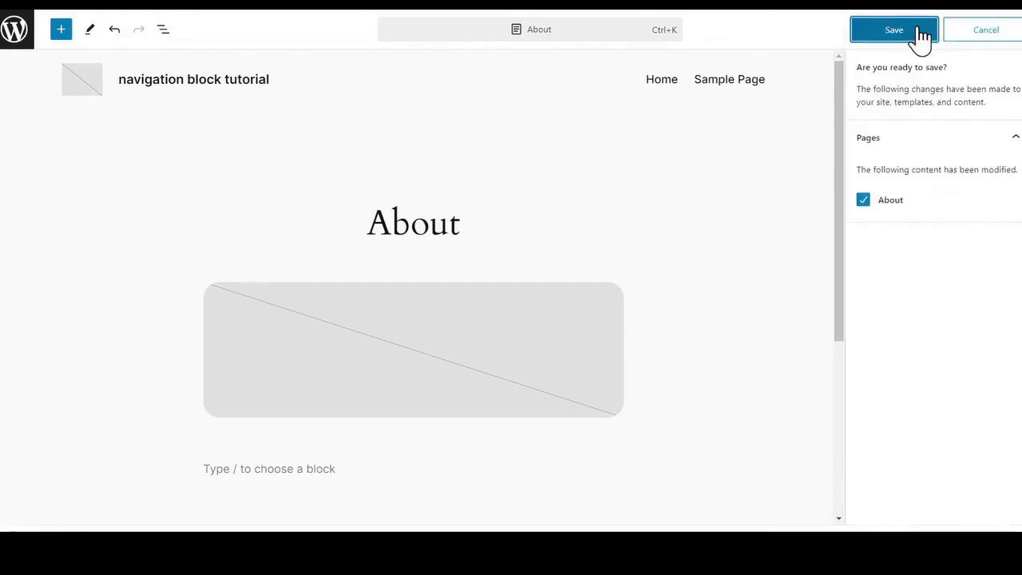
{"action": "left_click", "coordinate": [894, 30]}
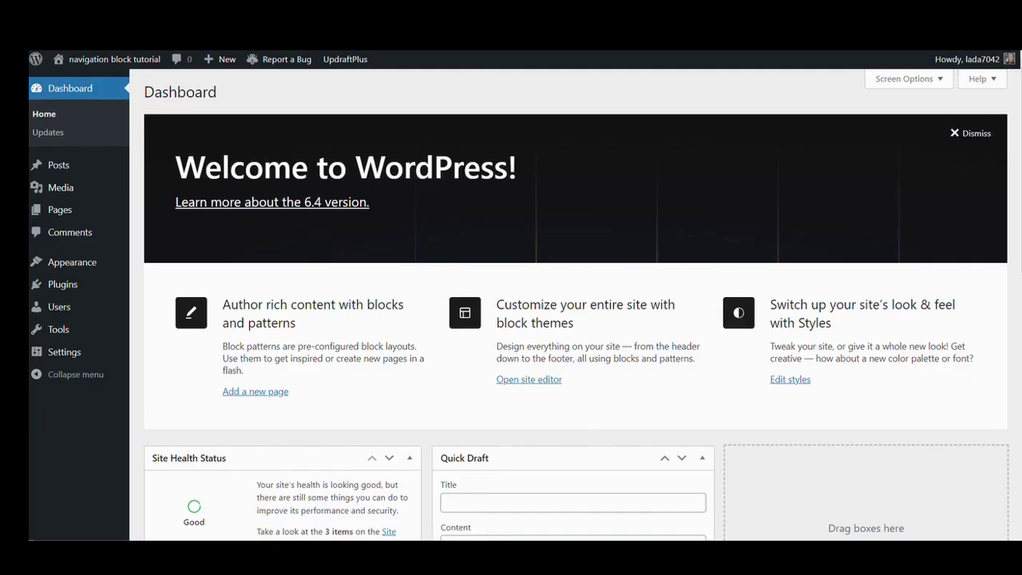
View the site's front page and open its navigation menu for editing in the site editor.
{"action": "left_click", "coordinate": [108, 62]}
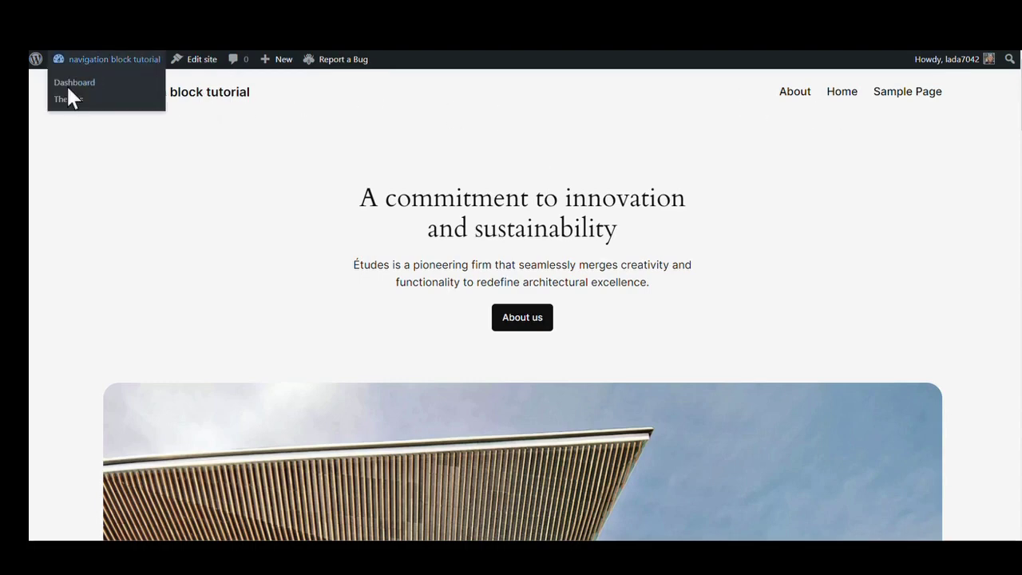
{"action": "left_click", "coordinate": [71, 83]}
{"action": "mouse_move", "coordinate": [63, 268]}
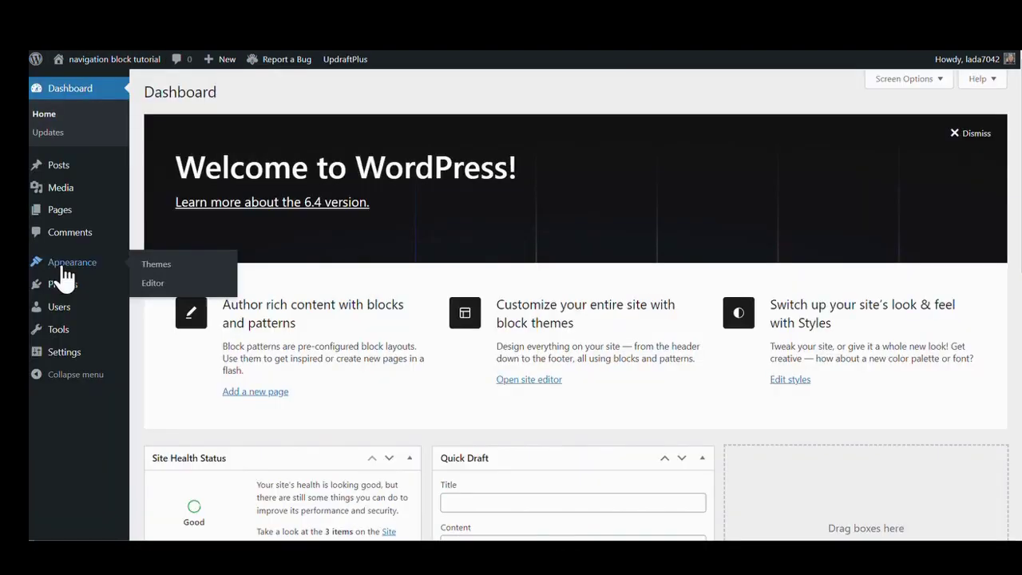
{"action": "left_click", "coordinate": [152, 284]}
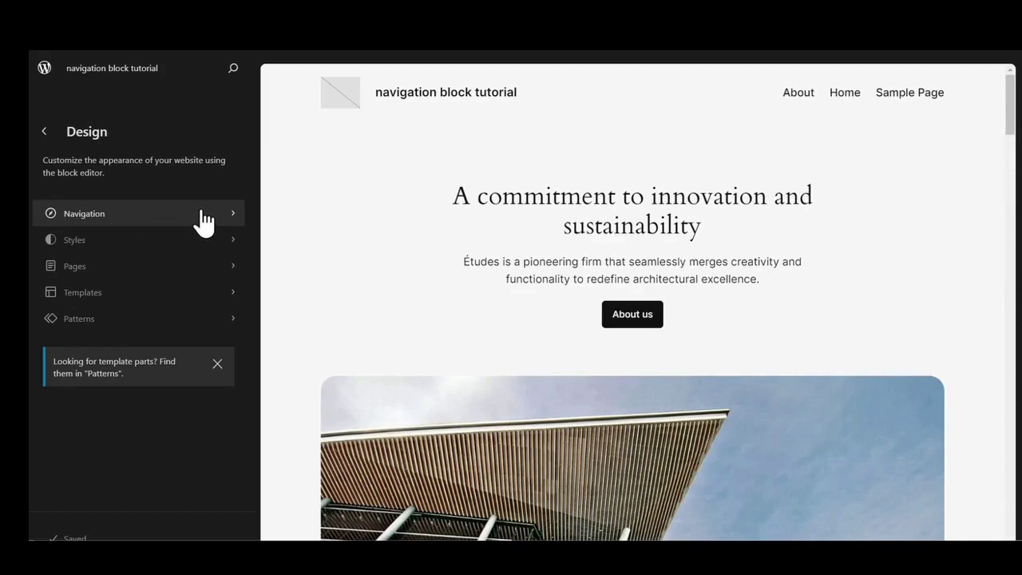
{"action": "left_click", "coordinate": [200, 221]}
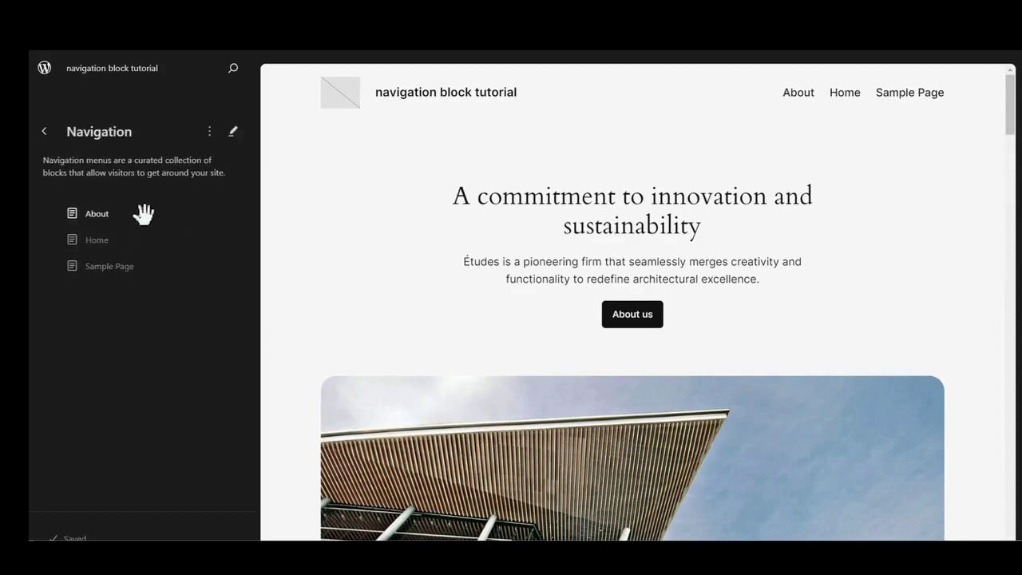
{"action": "left_click", "coordinate": [232, 132]}
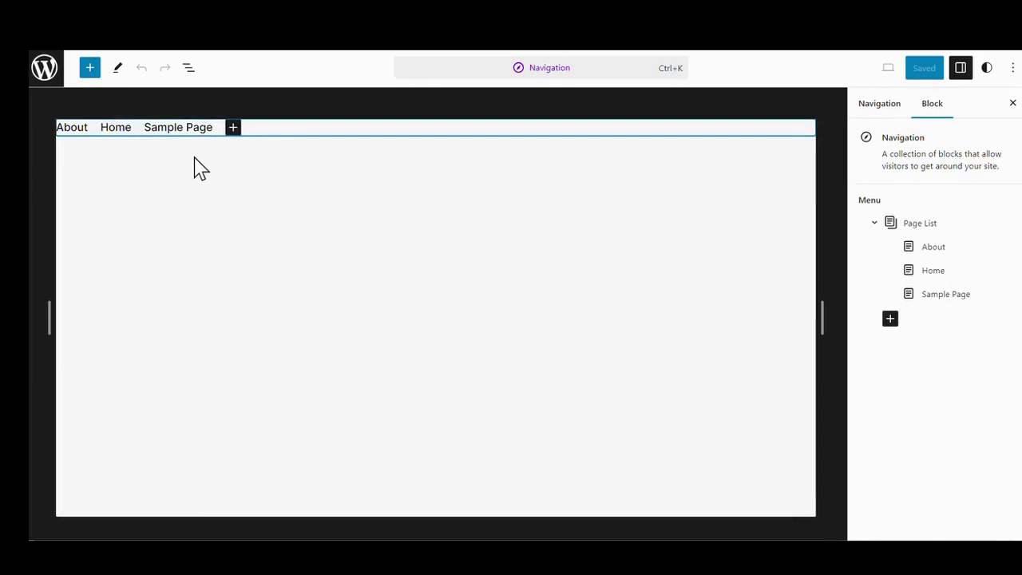
Detach the synced Page List in the navigation menu into individually editable page links.
{"action": "key", "text": "ctrl+plus"}
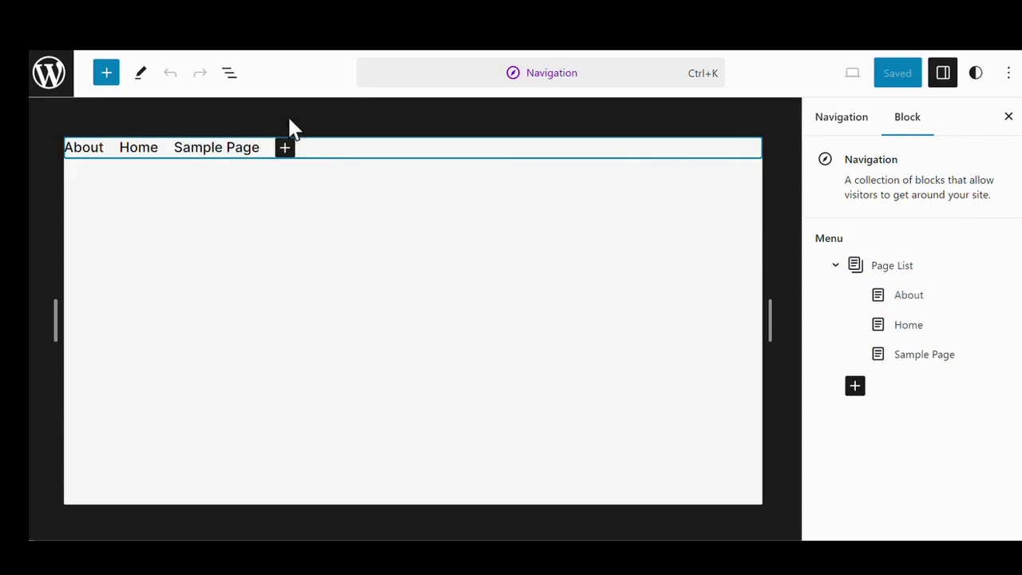
{"action": "left_click", "coordinate": [148, 152]}
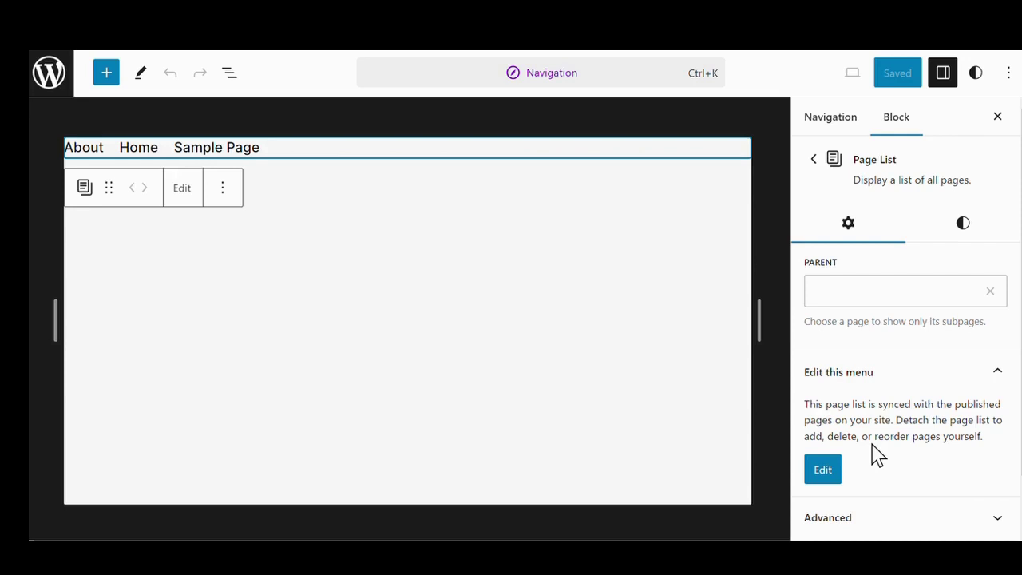
{"action": "left_click", "coordinate": [183, 190]}
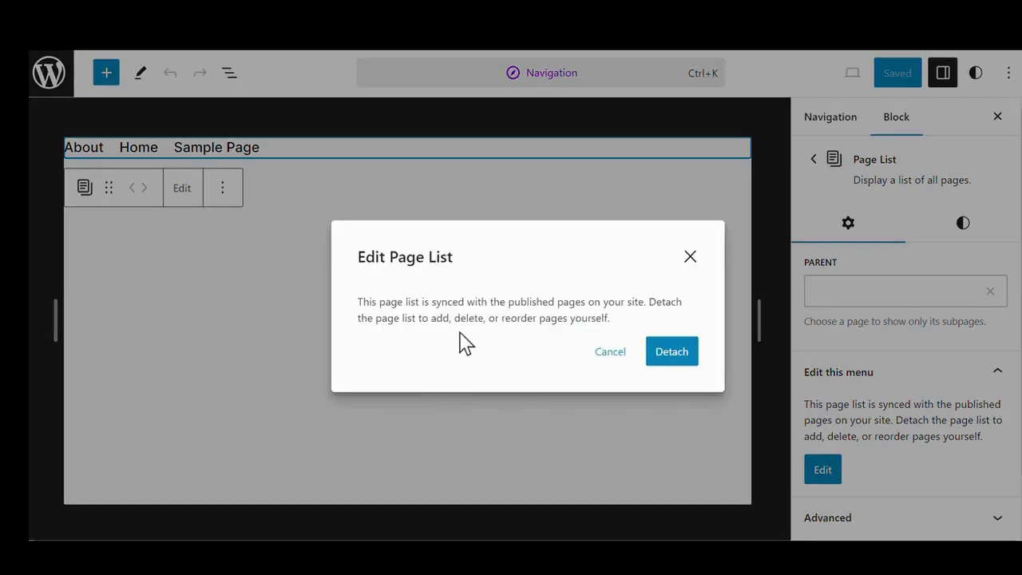
{"action": "left_click", "coordinate": [671, 356]}
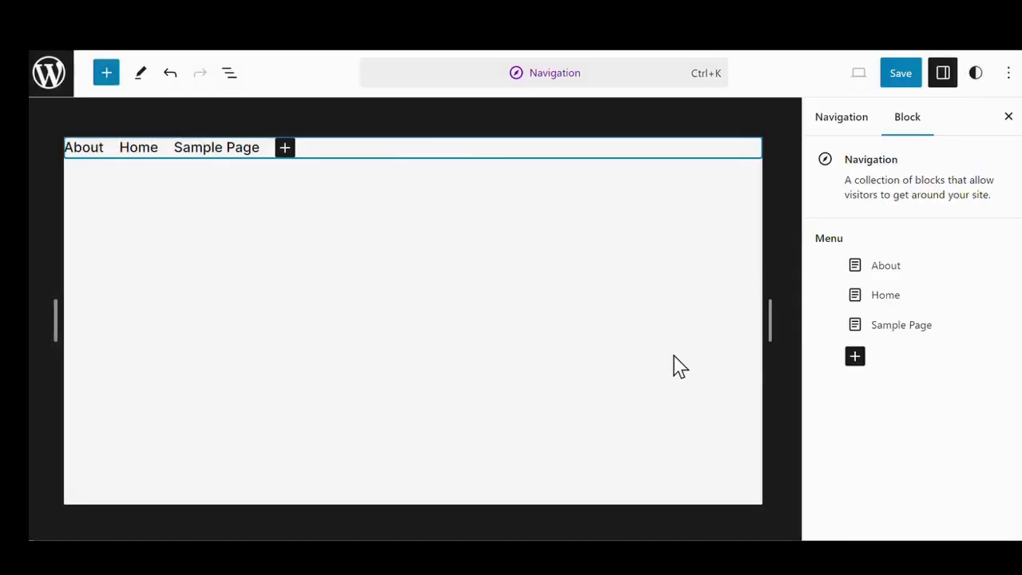
Reorder the navigation links by moving Home ahead of About and About behind Sample Page.
{"action": "left_click", "coordinate": [228, 73]}
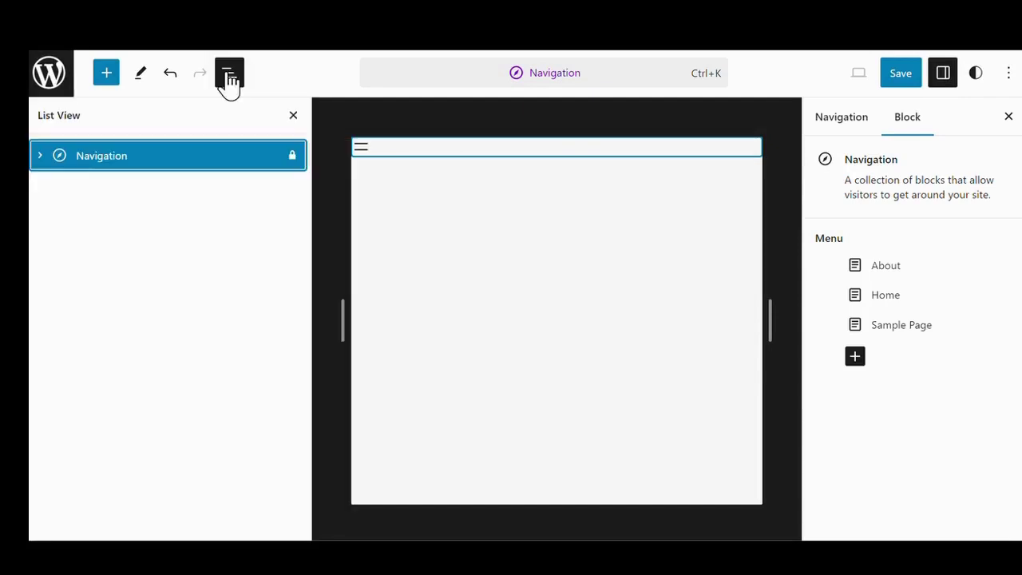
{"action": "left_click", "coordinate": [39, 157]}
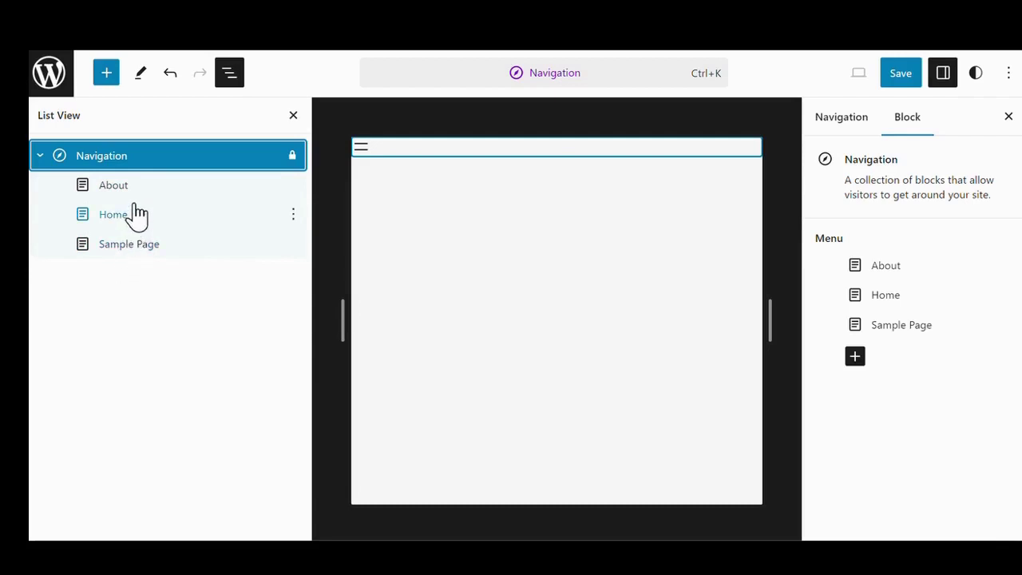
{"action": "key", "text": "shift+alt+o"}
{"action": "left_click", "coordinate": [138, 147]}
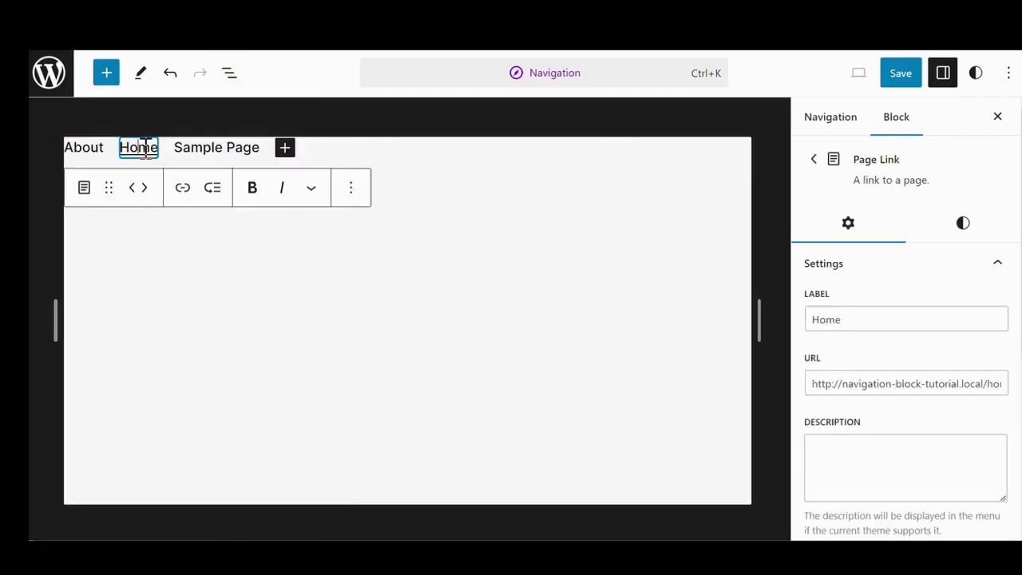
{"action": "left_click", "coordinate": [134, 188]}
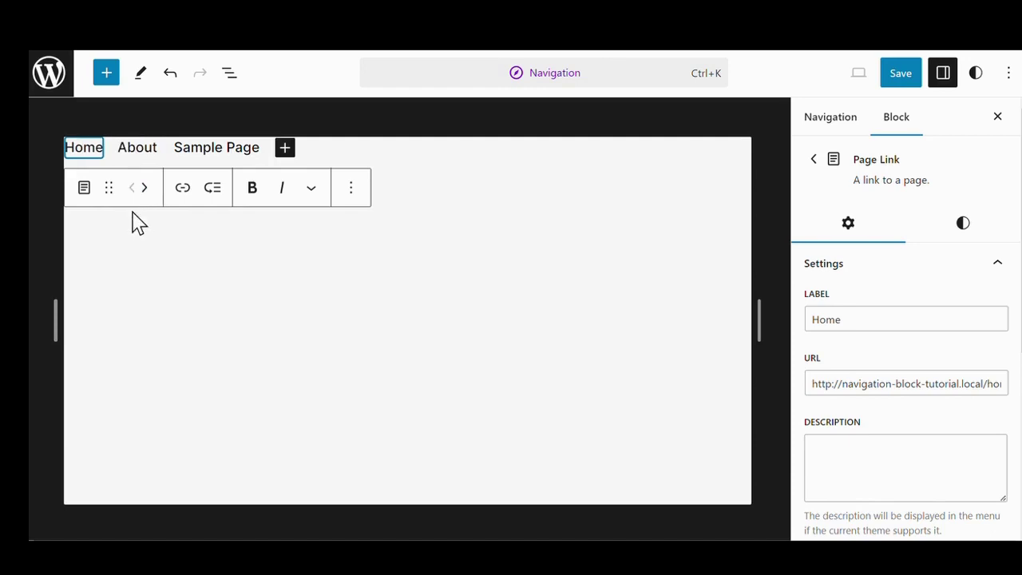
{"action": "left_click", "coordinate": [143, 149]}
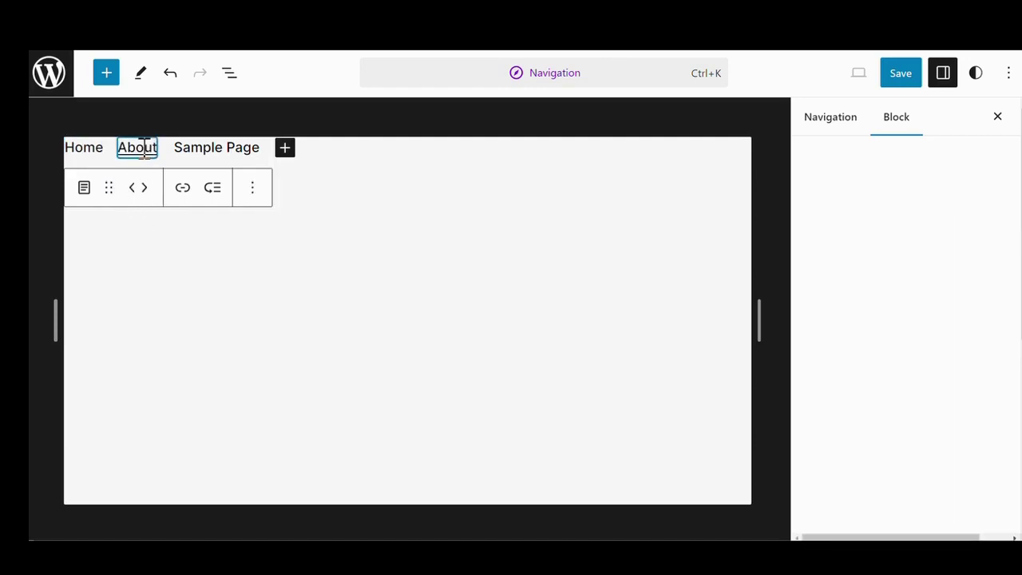
{"action": "left_click", "coordinate": [146, 190]}
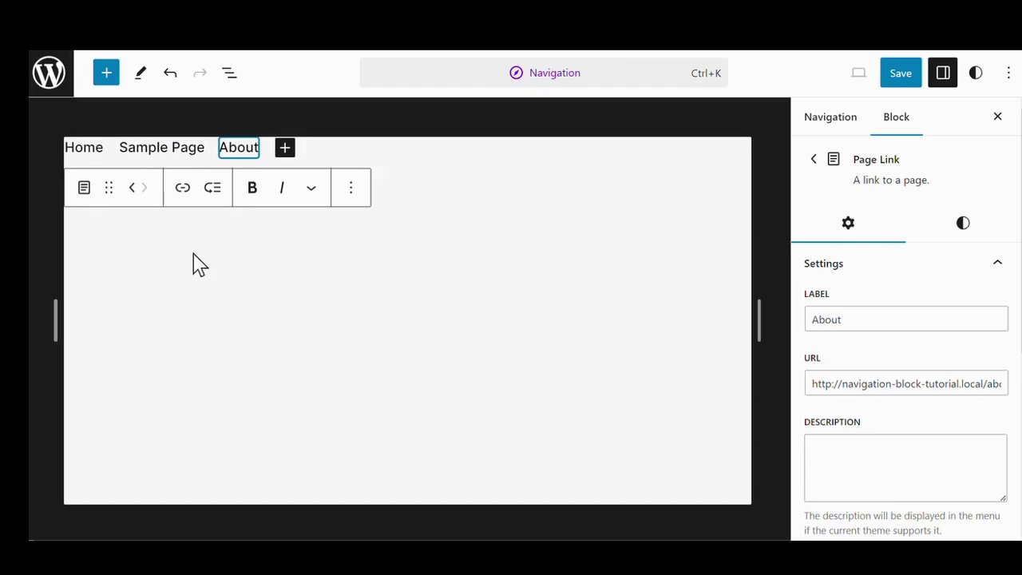
Move the Home link between Sample Page and About using the navigation's list view.
{"action": "left_click", "coordinate": [231, 76]}
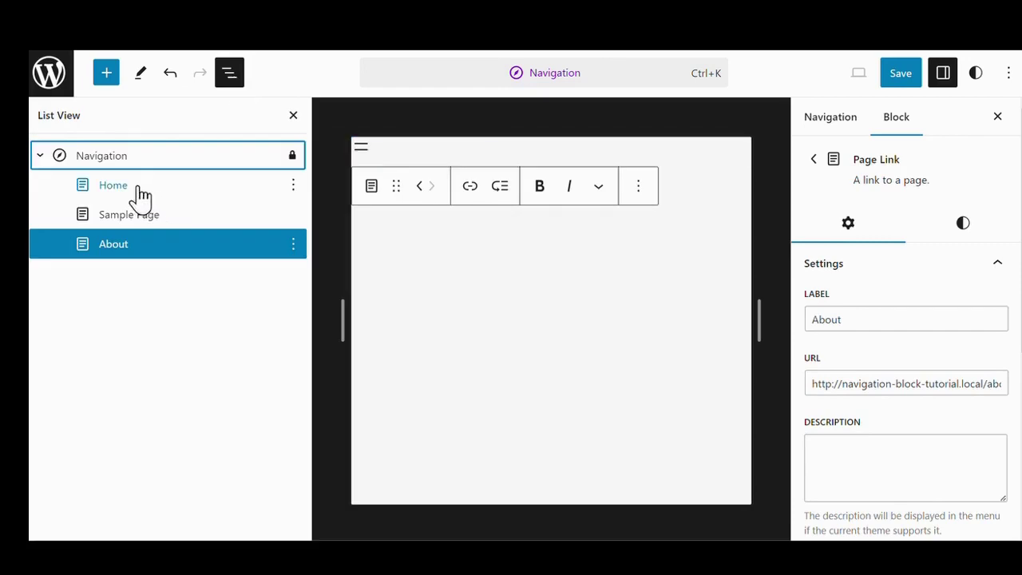
{"action": "left_click", "coordinate": [113, 189]}
{"action": "left_click_drag", "start_coordinate": [112, 189], "coordinate": [97, 228]}
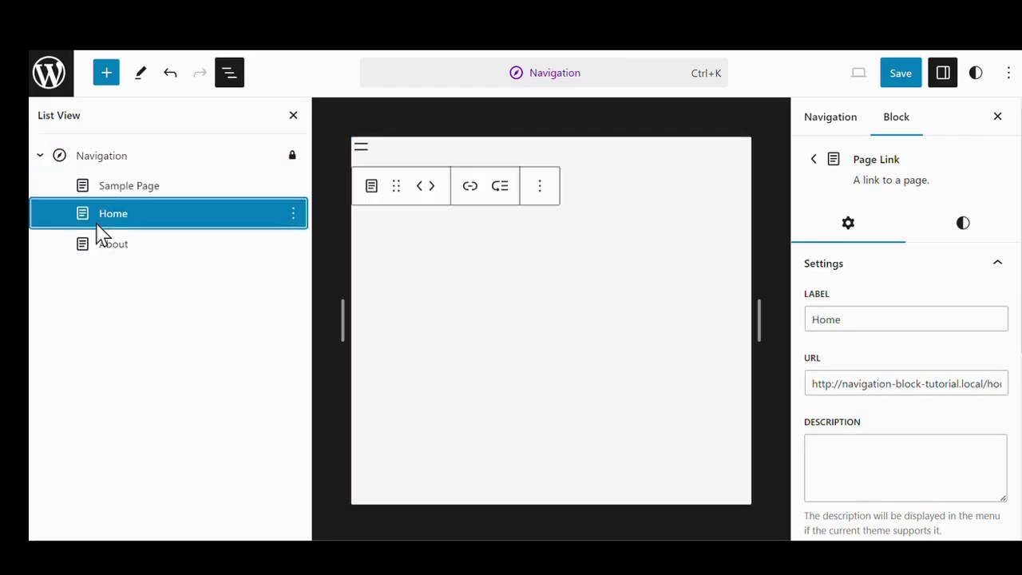
{"action": "left_click", "coordinate": [132, 324]}
{"action": "left_click", "coordinate": [293, 115]}
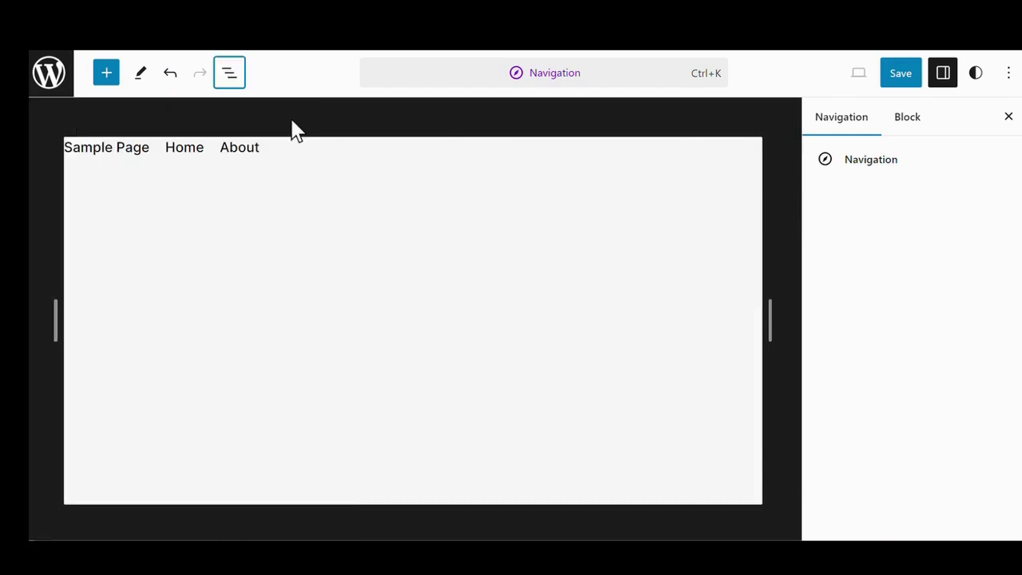
Move the Home link ahead of Sample Page in the navigation and save the navigation menu.
{"action": "left_click", "coordinate": [194, 155]}
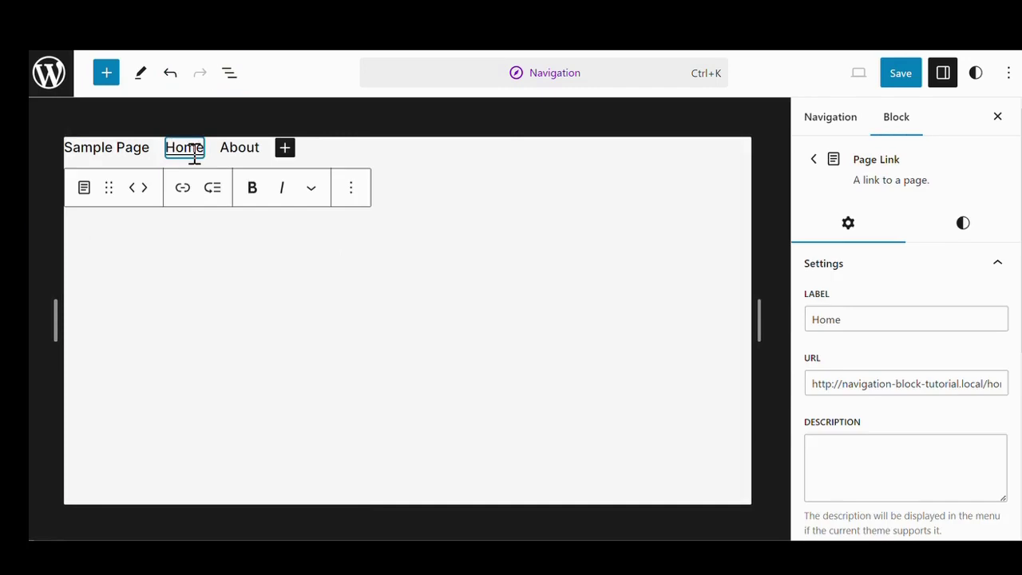
{"action": "left_click", "coordinate": [133, 190]}
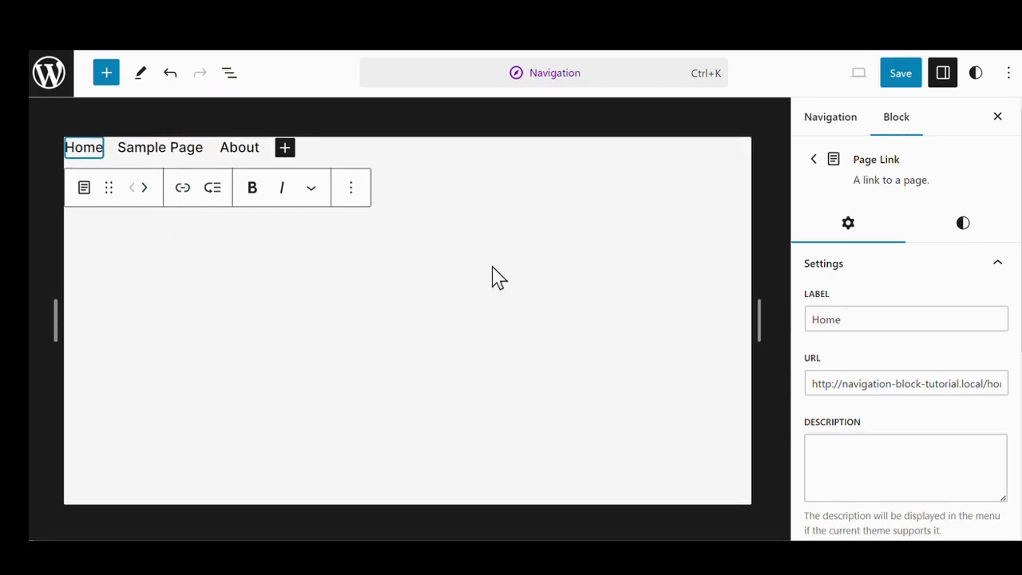
{"action": "left_click", "coordinate": [900, 74]}
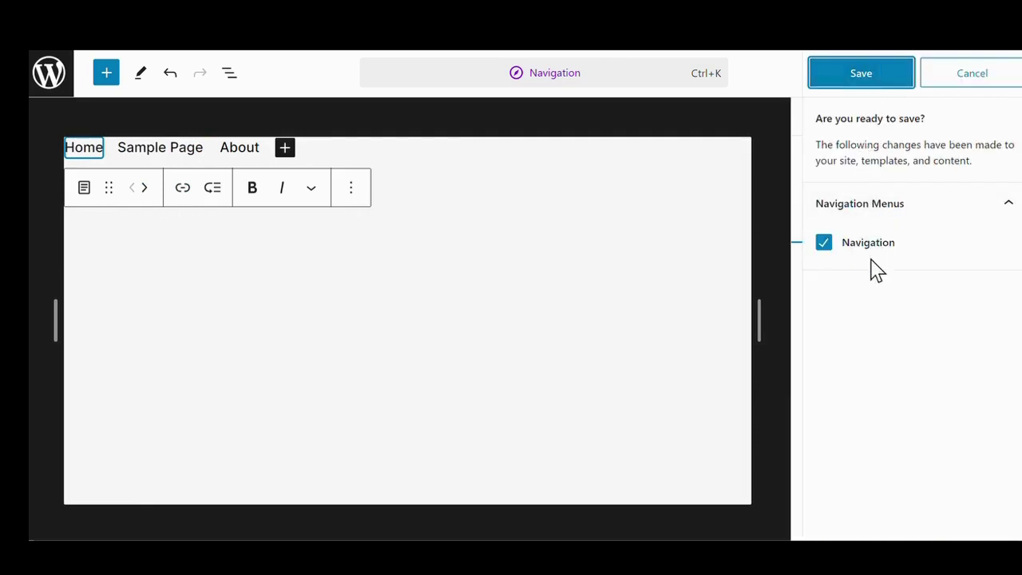
{"action": "left_click", "coordinate": [861, 76]}
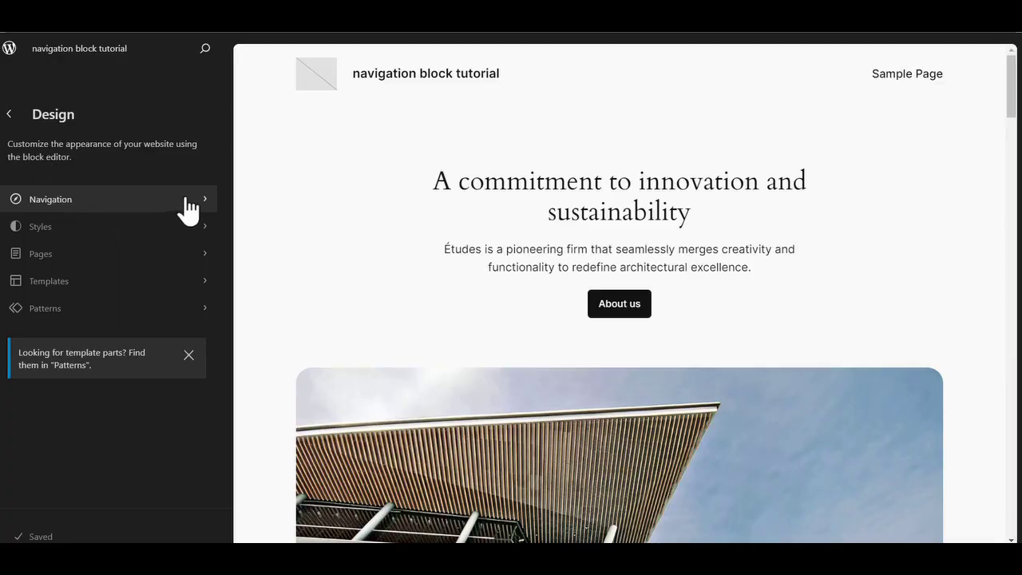
Open the site's navigation menu for editing and add a link to a new draft page named Home.
{"action": "left_click", "coordinate": [197, 206]}
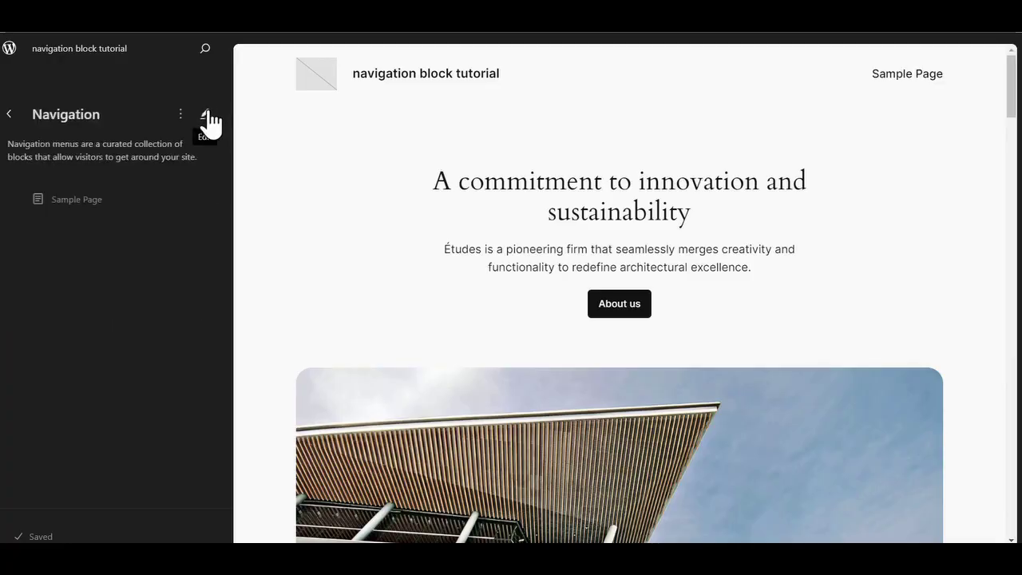
{"action": "left_click", "coordinate": [207, 117]}
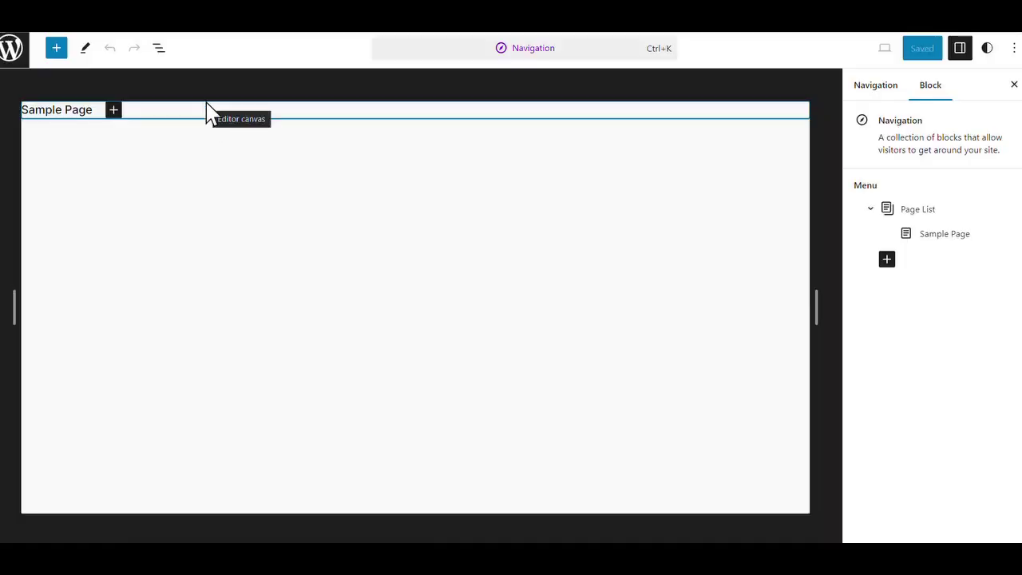
{"action": "left_click", "coordinate": [113, 109]}
{"action": "type", "text": "Home"}
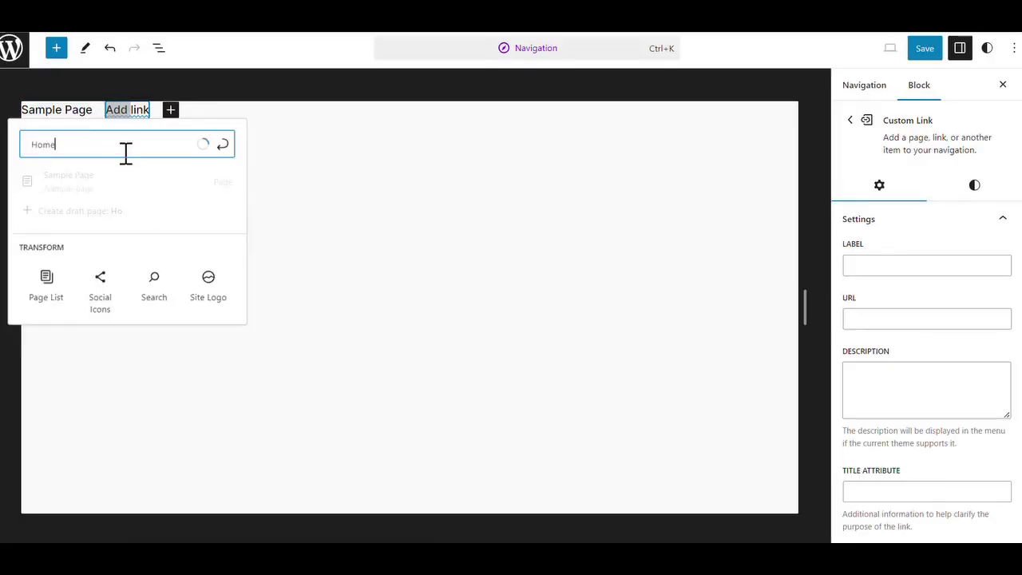
{"action": "left_click", "coordinate": [112, 177]}
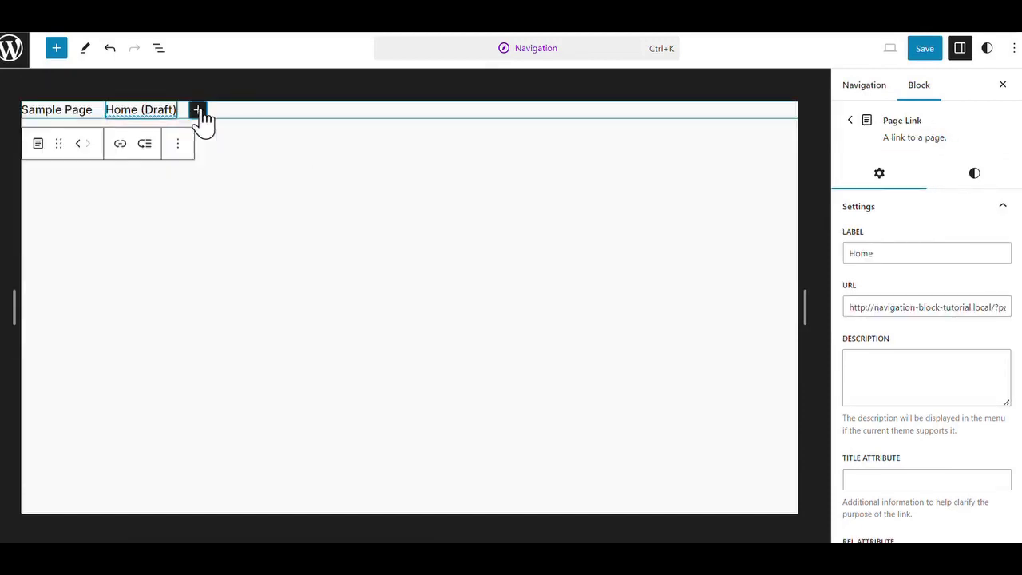
Add a navigation link after Home that creates a draft page named About.
{"action": "left_click", "coordinate": [198, 114]}
{"action": "type", "text": "Ab"}
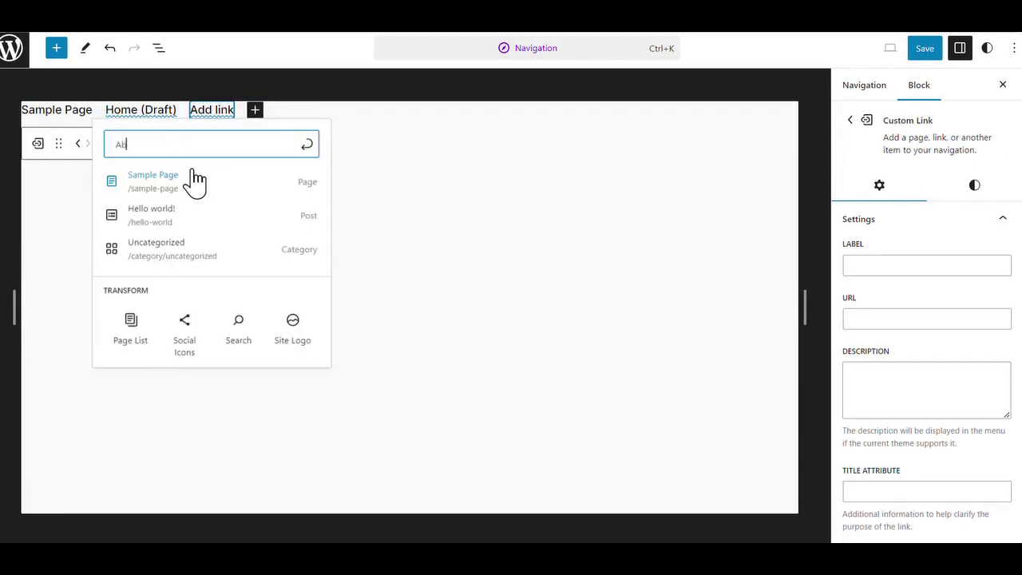
{"action": "type", "text": "out"}
{"action": "left_click", "coordinate": [191, 210]}
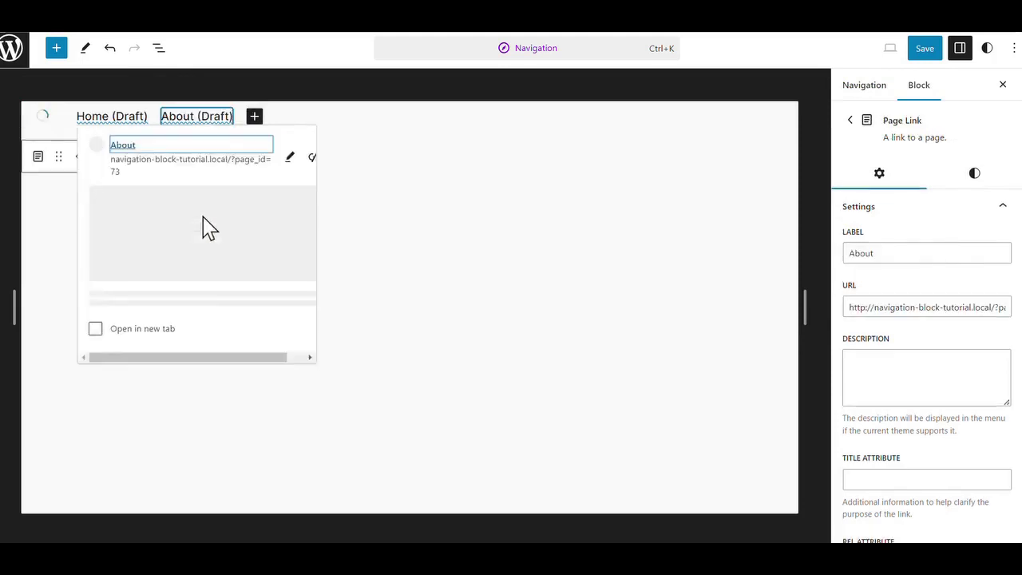
Add a navigation link after About that creates a draft page named Contact.
{"action": "left_click", "coordinate": [283, 108]}
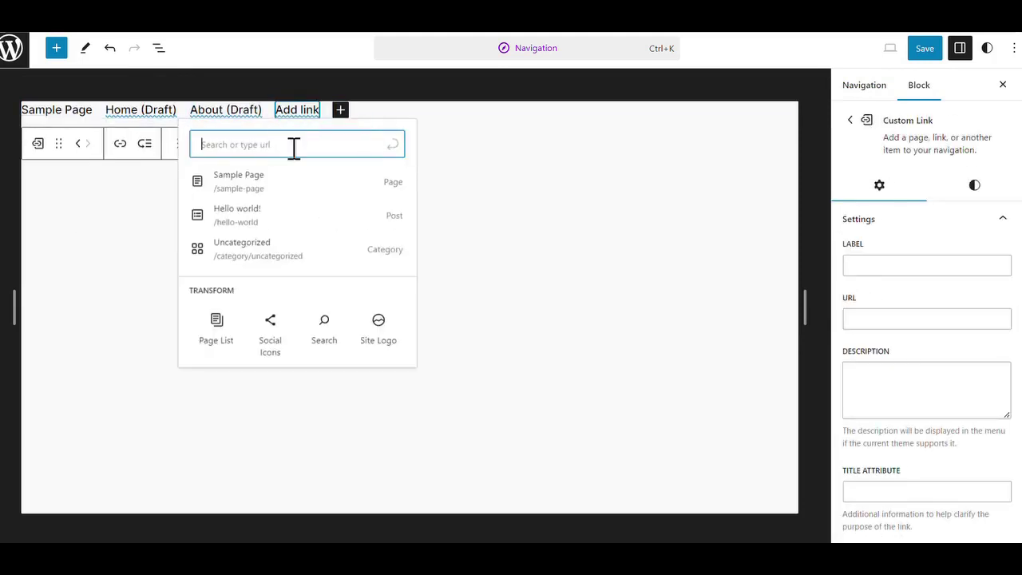
{"action": "type", "text": "Con"}
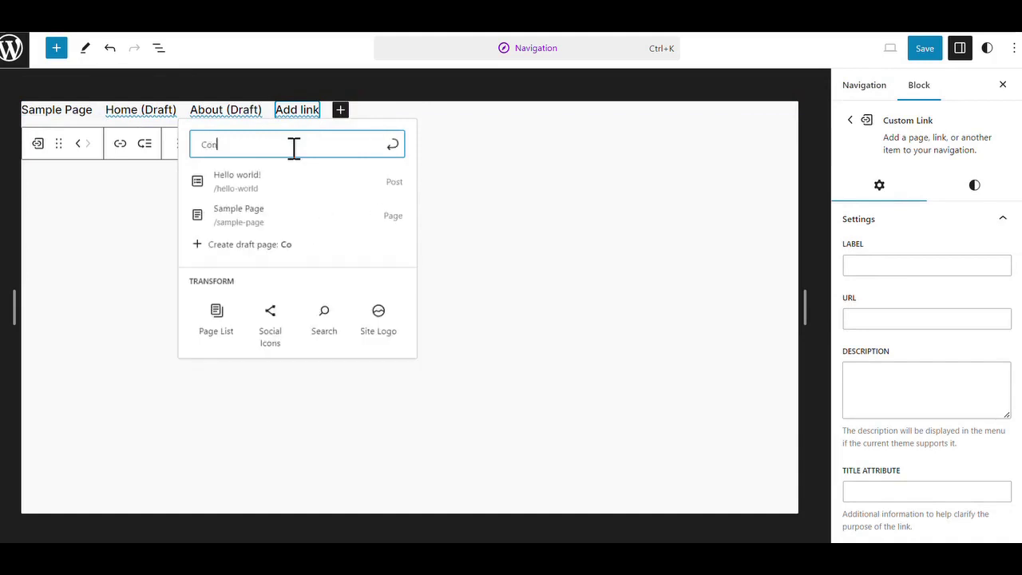
{"action": "type", "text": "tact"}
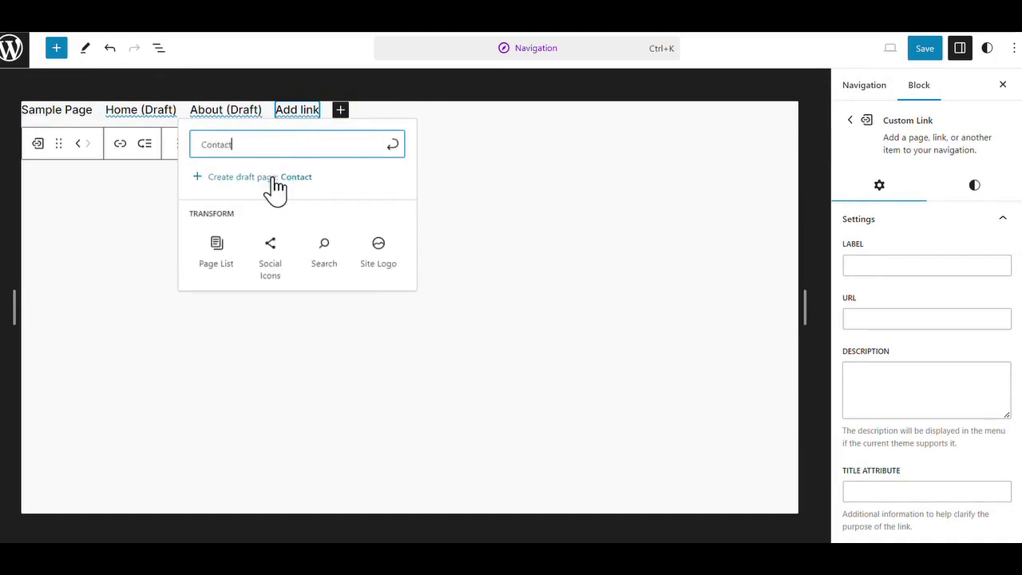
{"action": "left_click", "coordinate": [289, 190]}
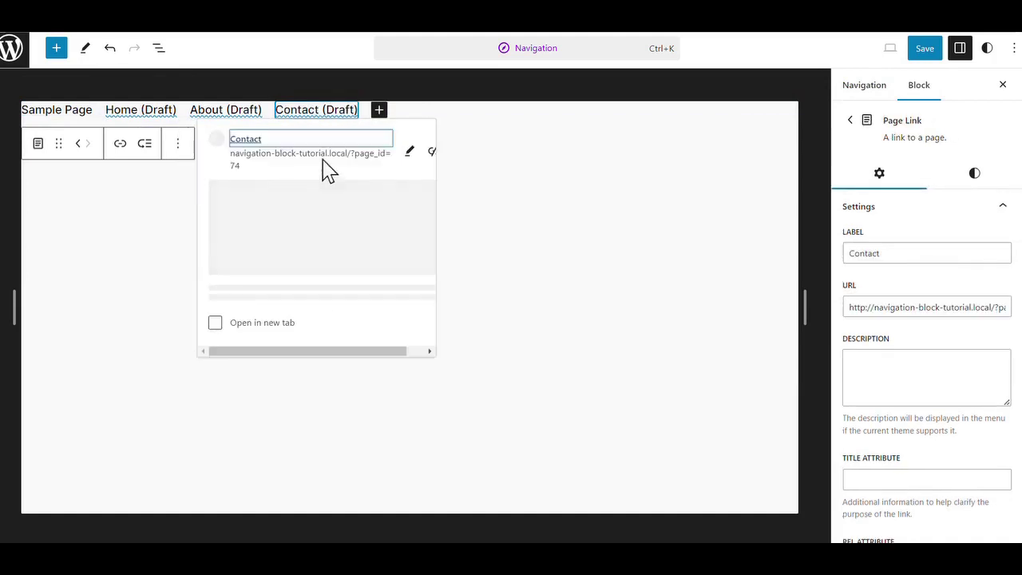
Transform the Contact link into a Buttons block and save the navigation menu.
{"action": "left_click", "coordinate": [321, 113]}
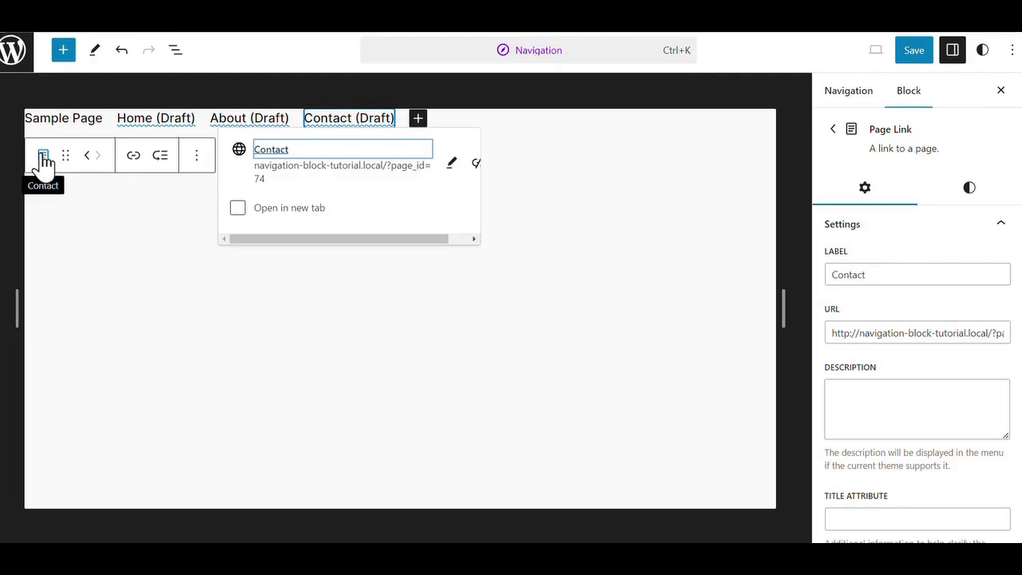
{"action": "left_click", "coordinate": [44, 157]}
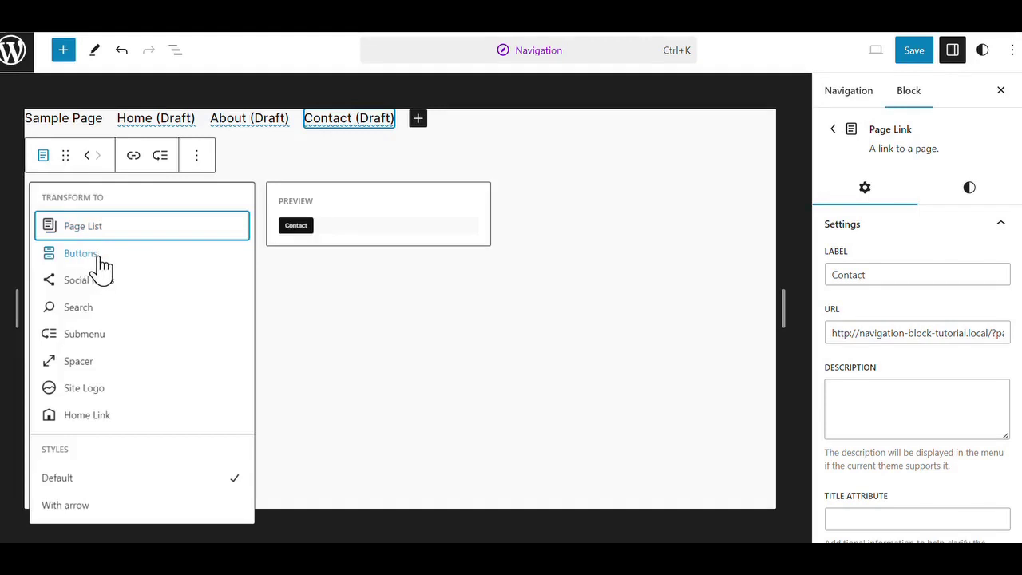
{"action": "left_click", "coordinate": [95, 255]}
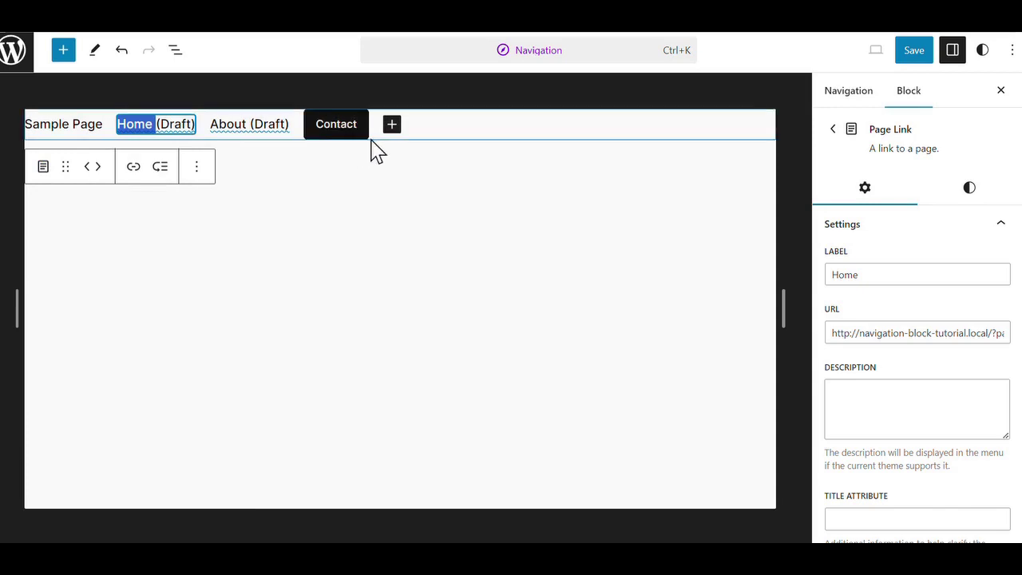
{"action": "left_click", "coordinate": [921, 59]}
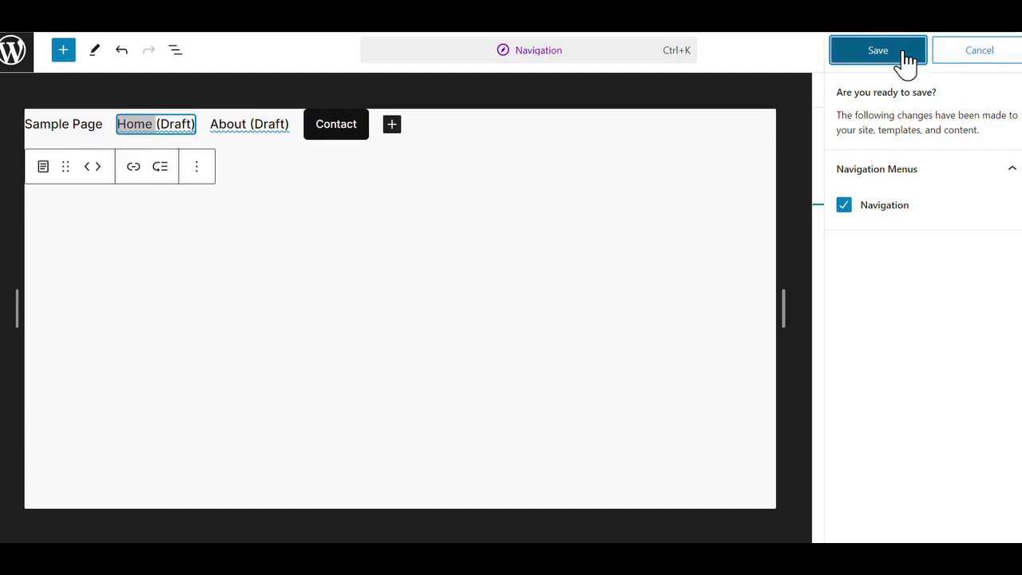
{"action": "left_click", "coordinate": [878, 51]}
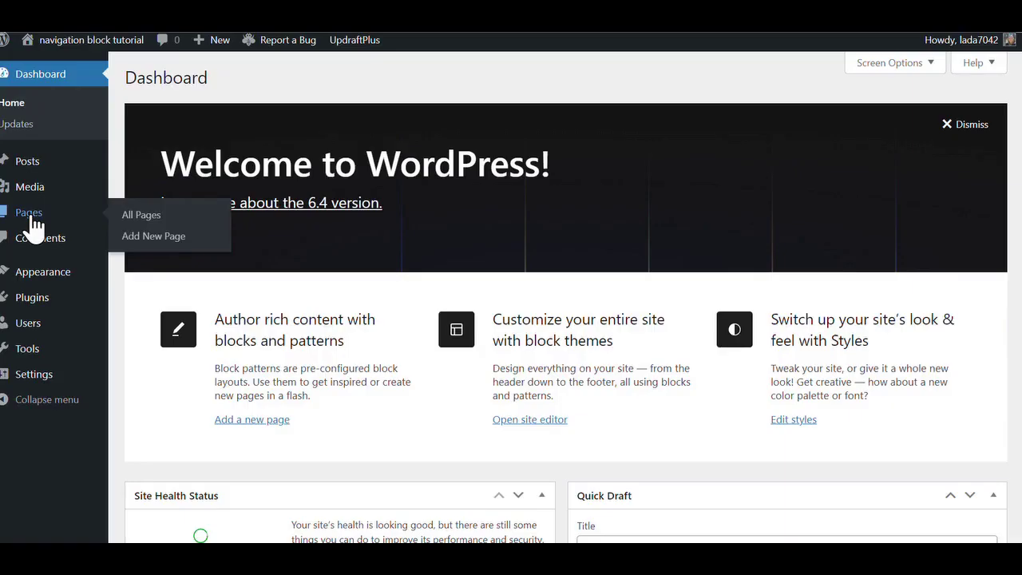
Open the draft About page from the list of all pages, publish it and return to the list.
{"action": "mouse_move", "coordinate": [29, 226]}
{"action": "left_click", "coordinate": [141, 215]}
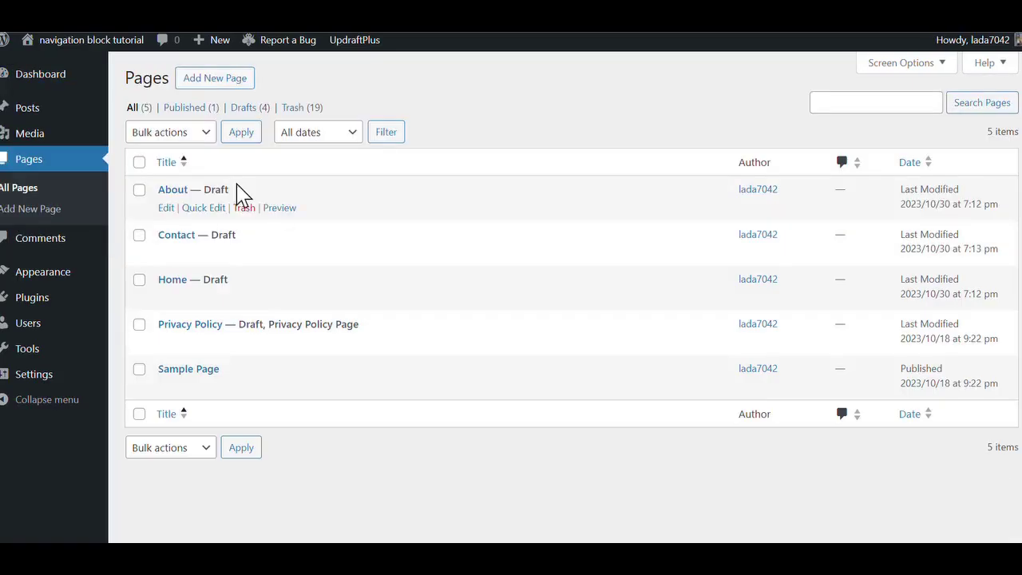
{"action": "mouse_move", "coordinate": [239, 289]}
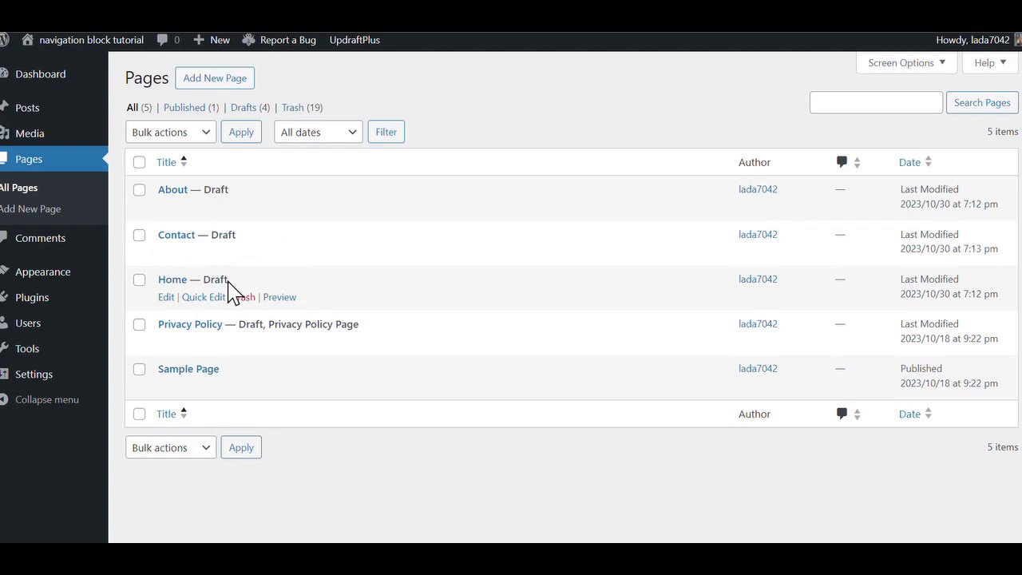
{"action": "left_click", "coordinate": [166, 208]}
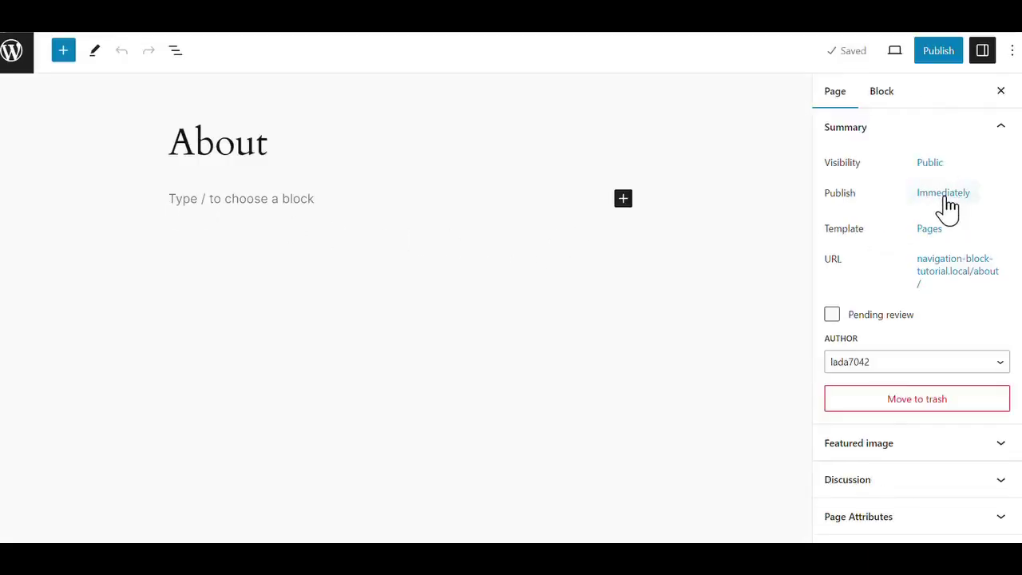
{"action": "left_click", "coordinate": [937, 56]}
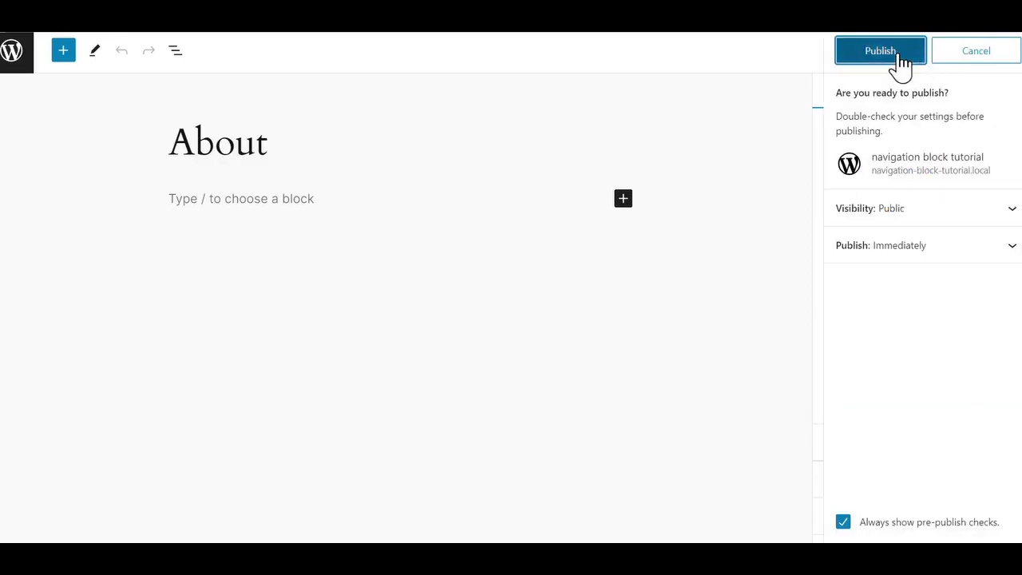
{"action": "left_click", "coordinate": [900, 58]}
{"action": "left_click", "coordinate": [11, 50]}
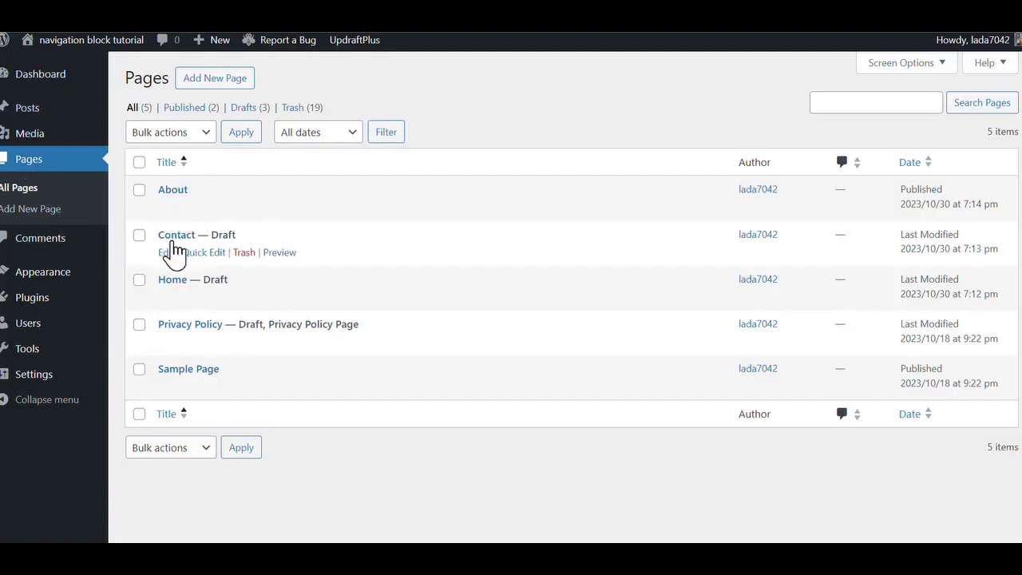
Publish the draft Contact and Home pages from the pages list.
{"action": "left_click", "coordinate": [163, 254]}
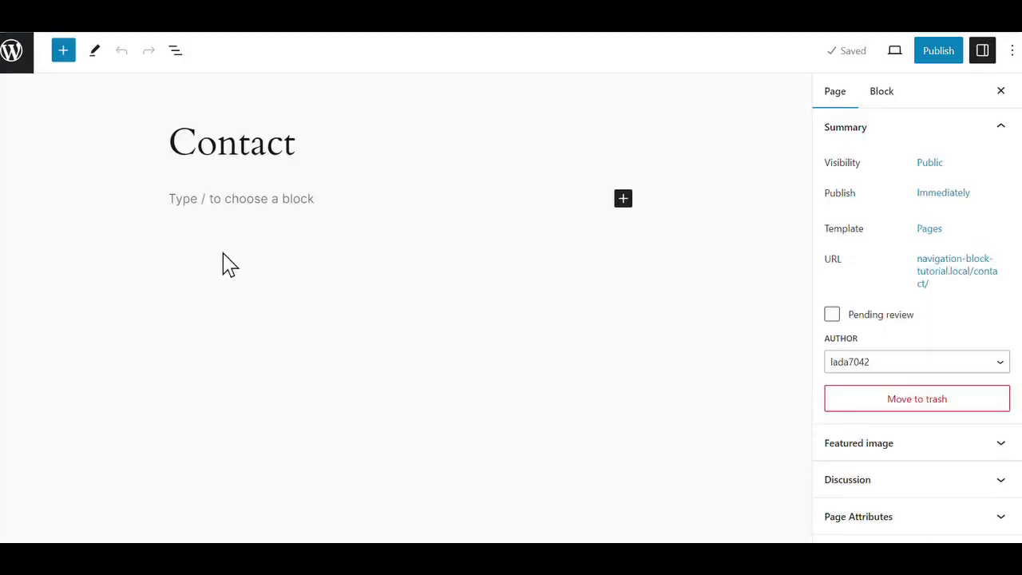
{"action": "left_click", "coordinate": [936, 55]}
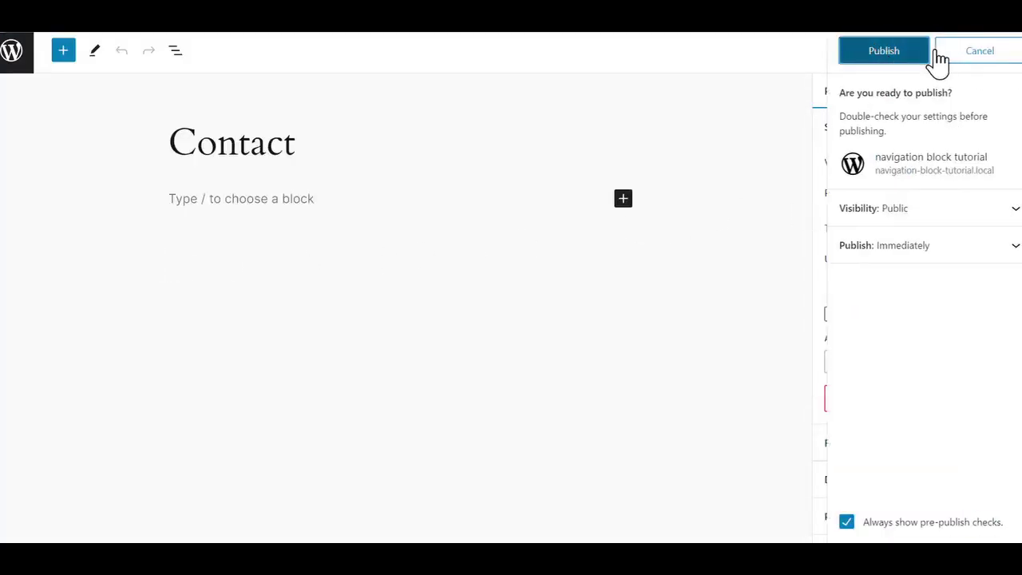
{"action": "left_click", "coordinate": [894, 62]}
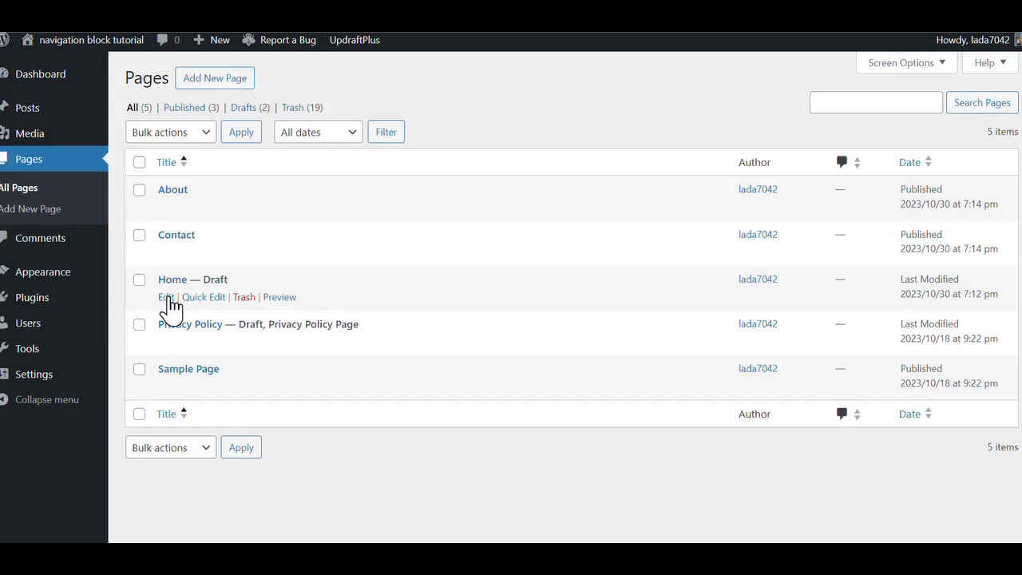
{"action": "left_click", "coordinate": [166, 297]}
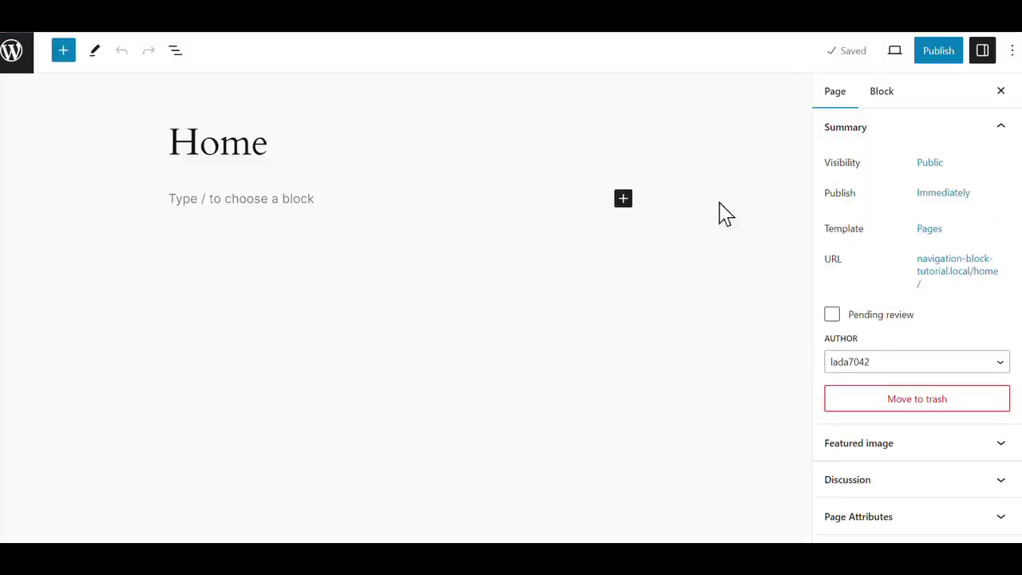
{"action": "left_click", "coordinate": [934, 57]}
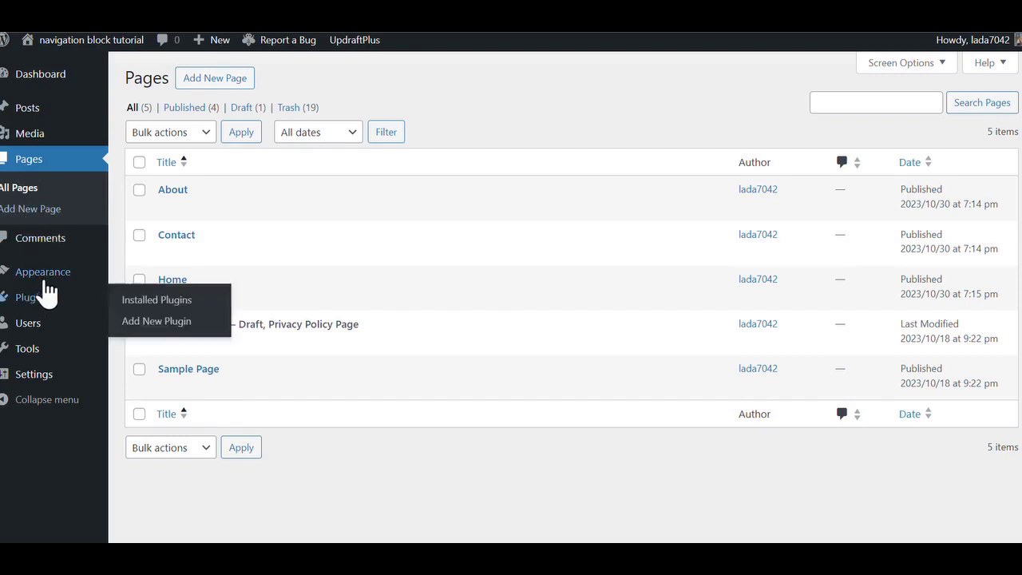
Reopen the navigation menu in the site editor, expand its Page List, and show the menu's blocks in the list view.
{"action": "mouse_move", "coordinate": [46, 275]}
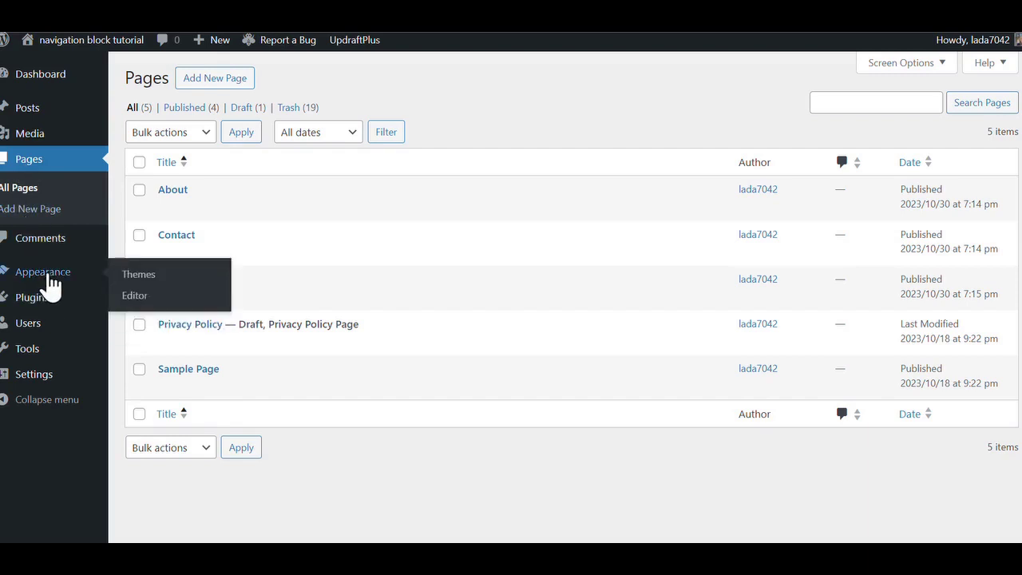
{"action": "left_click", "coordinate": [134, 296]}
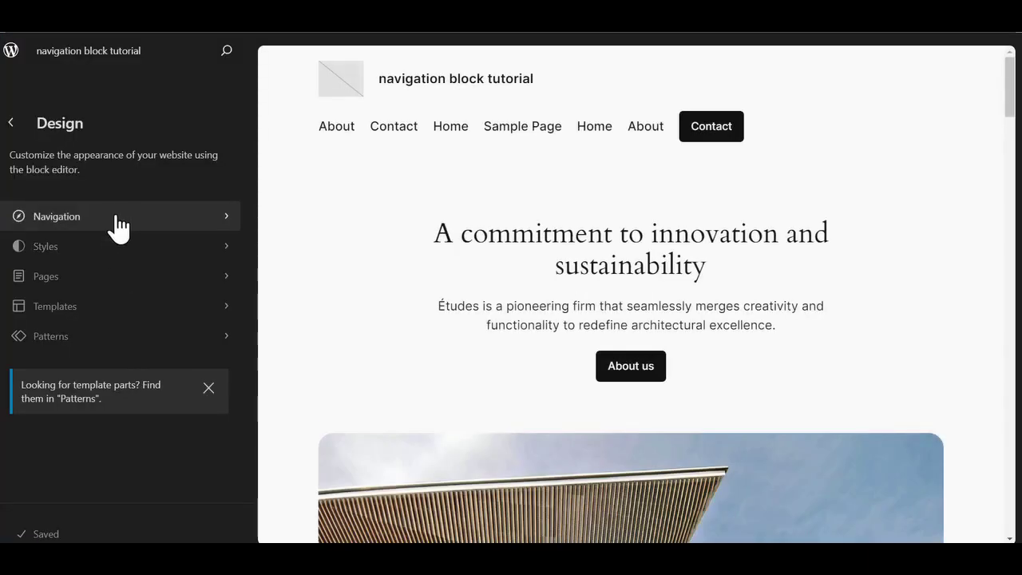
{"action": "left_click", "coordinate": [206, 227]}
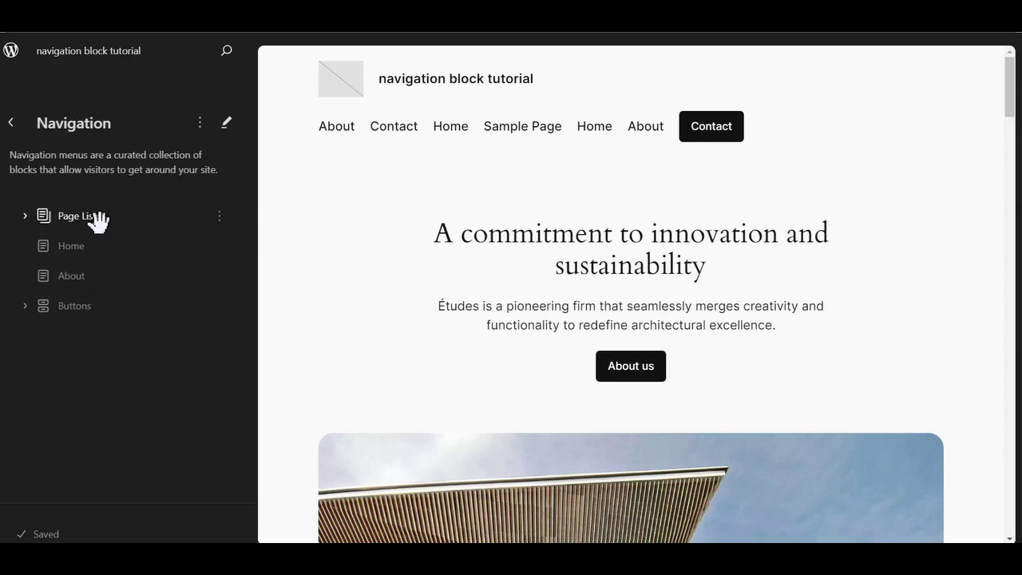
{"action": "left_click", "coordinate": [25, 216]}
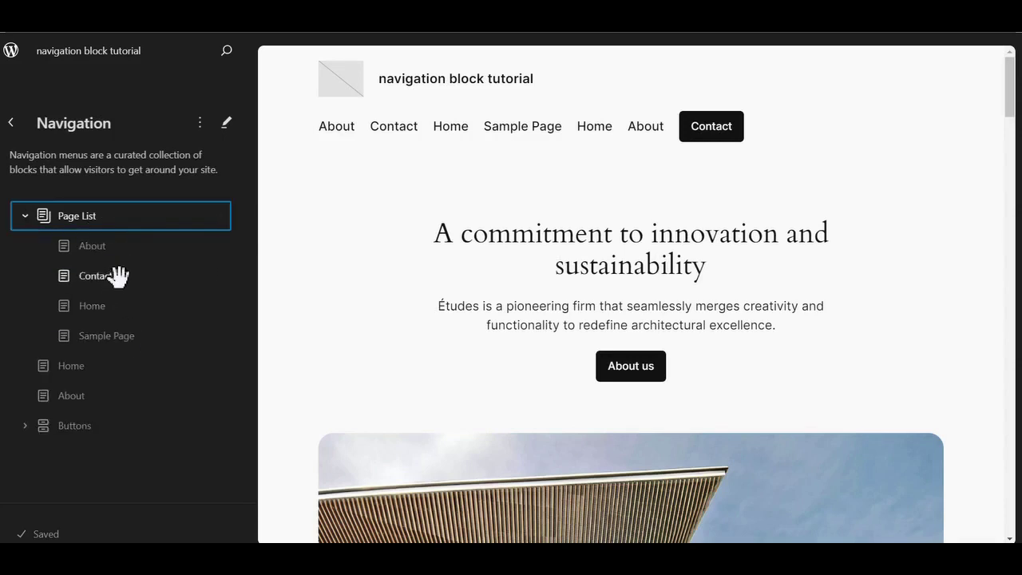
{"action": "left_click", "coordinate": [226, 124]}
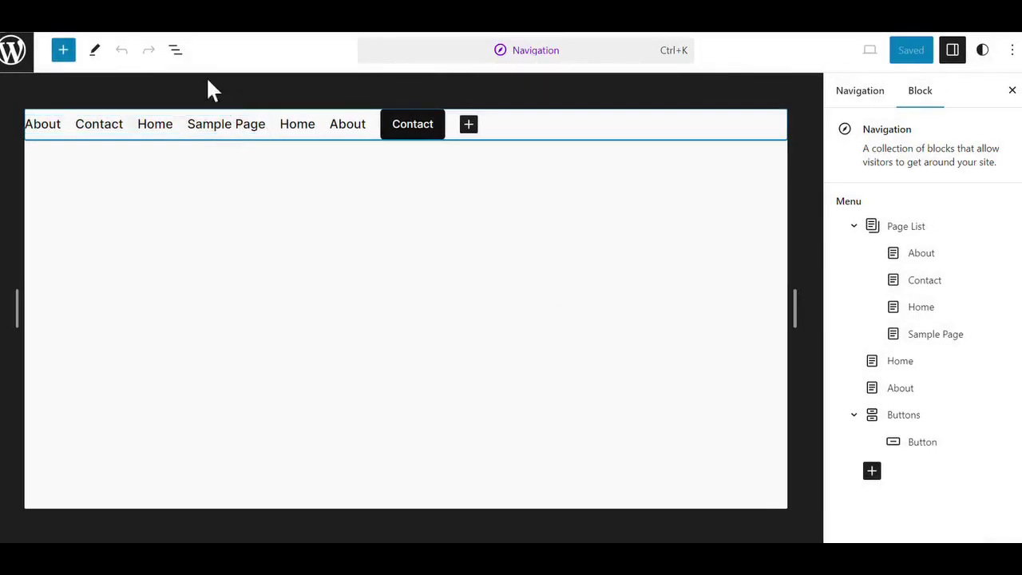
{"action": "left_click", "coordinate": [176, 51]}
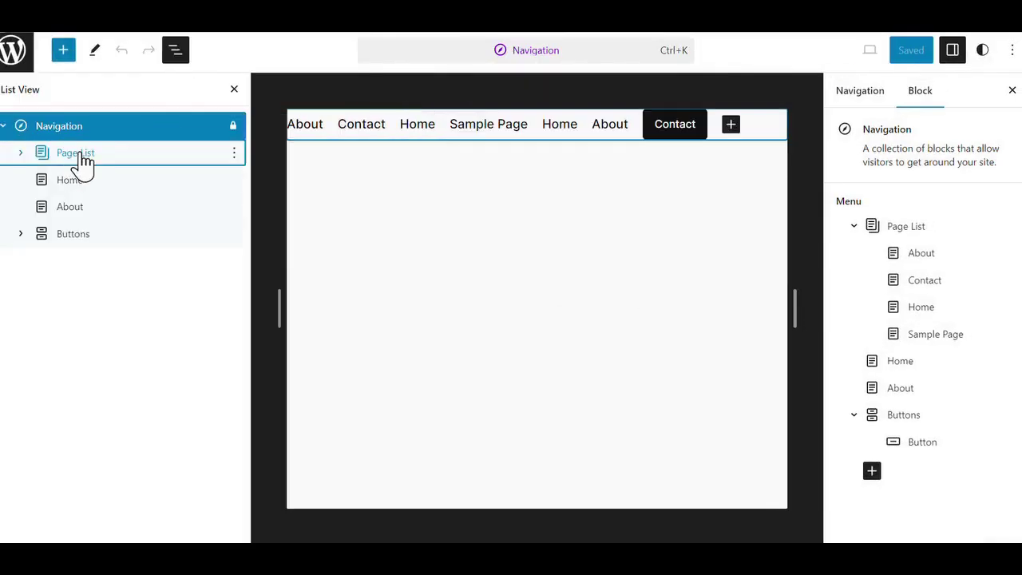
Delete the Page List block from the navigation menu and save the menu.
{"action": "left_click", "coordinate": [76, 156]}
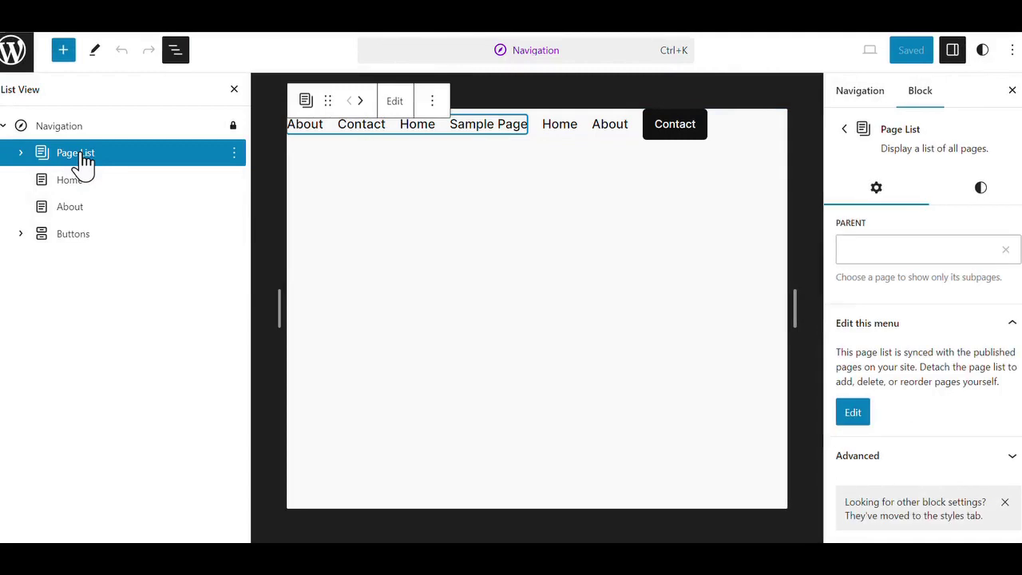
{"action": "left_click", "coordinate": [236, 156]}
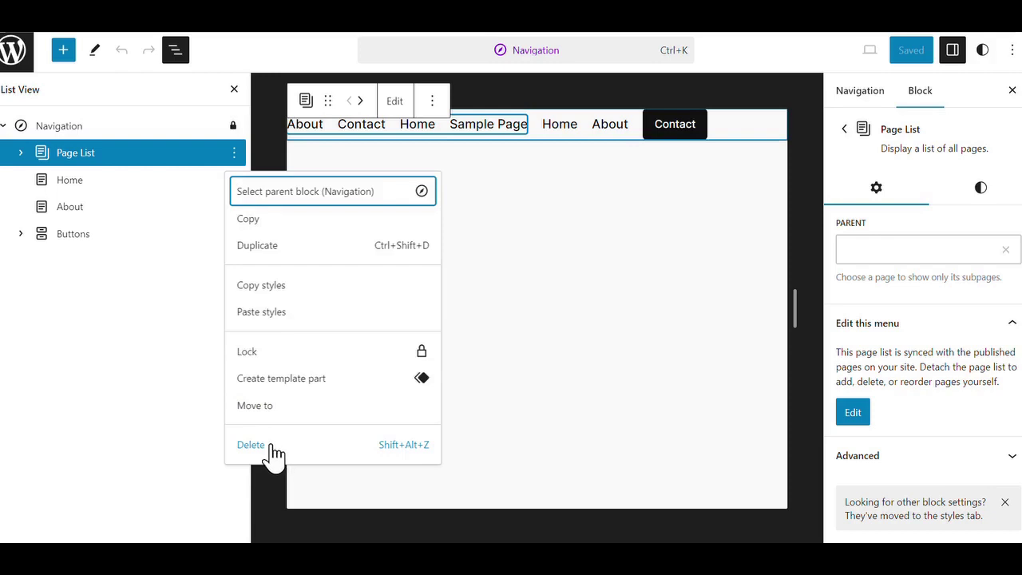
{"action": "left_click", "coordinate": [272, 449]}
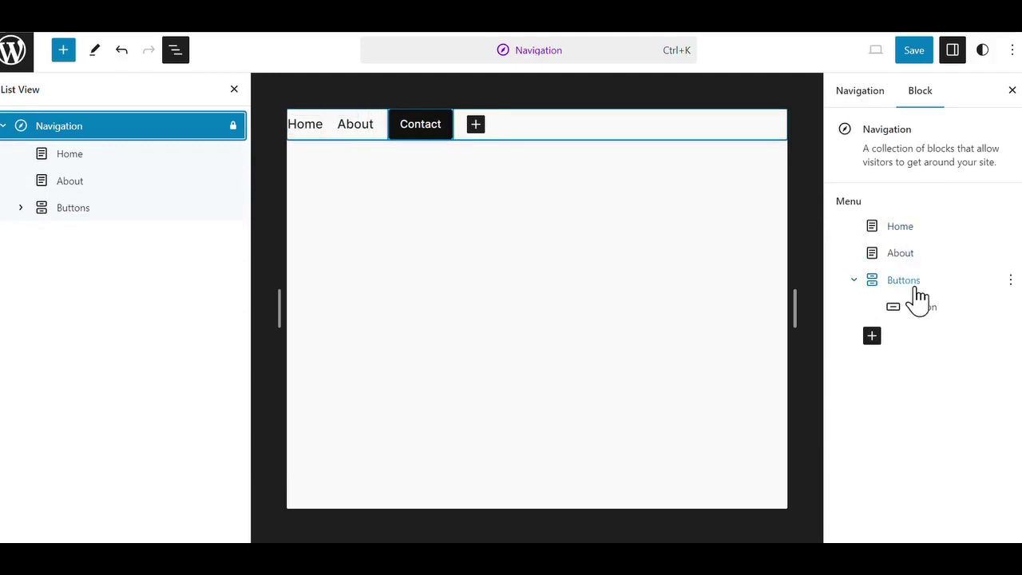
{"action": "left_click", "coordinate": [912, 50]}
{"action": "left_click", "coordinate": [902, 53]}
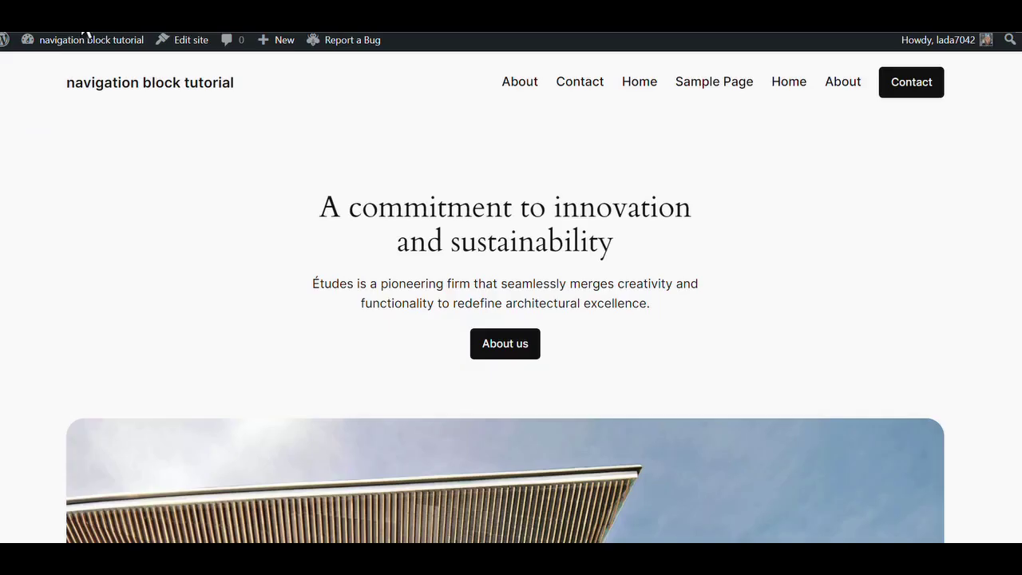
Go from the live site to the dashboard, open Navigation in the site editor, and duplicate the navigation menu.
{"action": "left_click", "coordinate": [88, 37]}
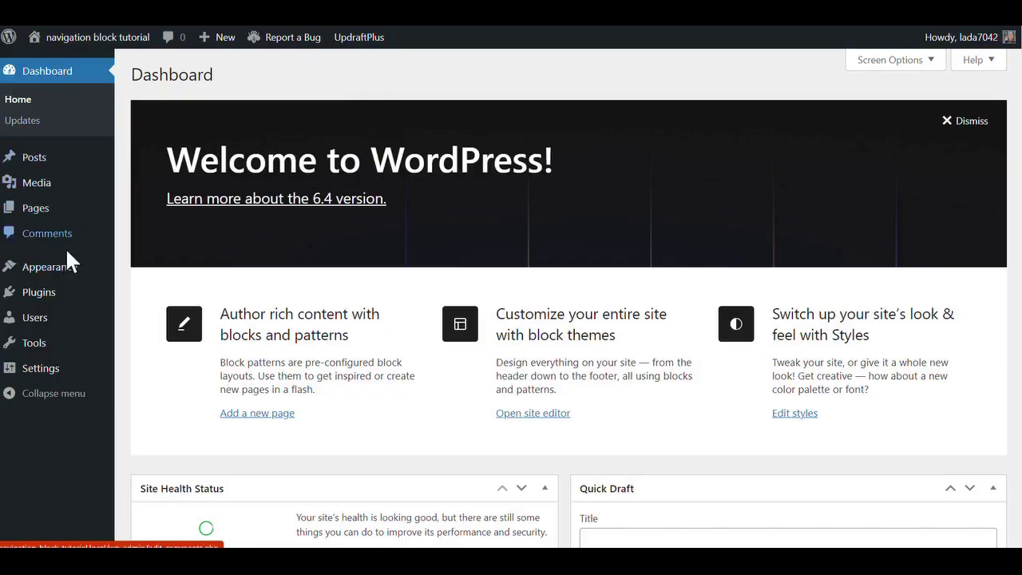
{"action": "mouse_move", "coordinate": [70, 275]}
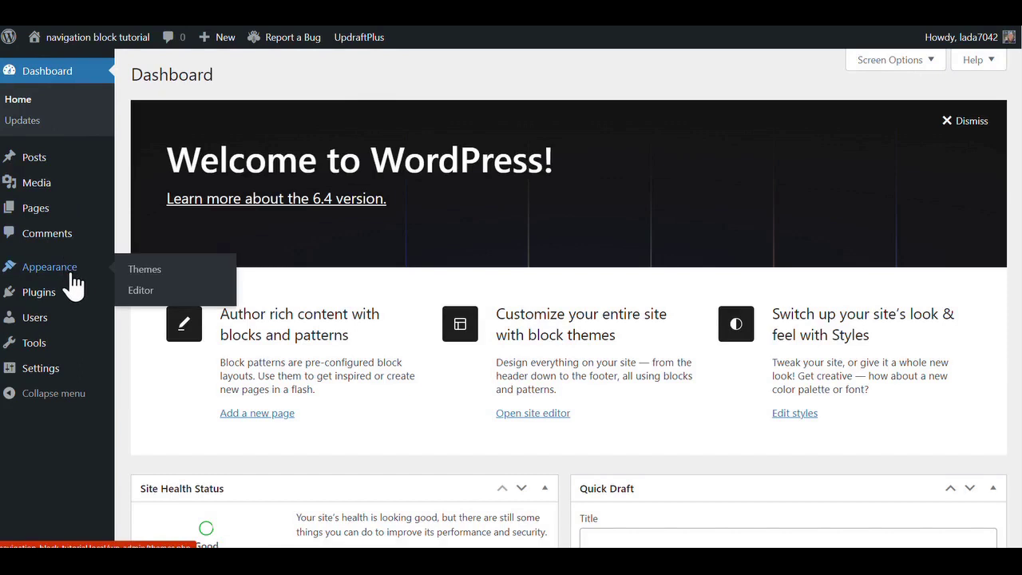
{"action": "left_click", "coordinate": [148, 302]}
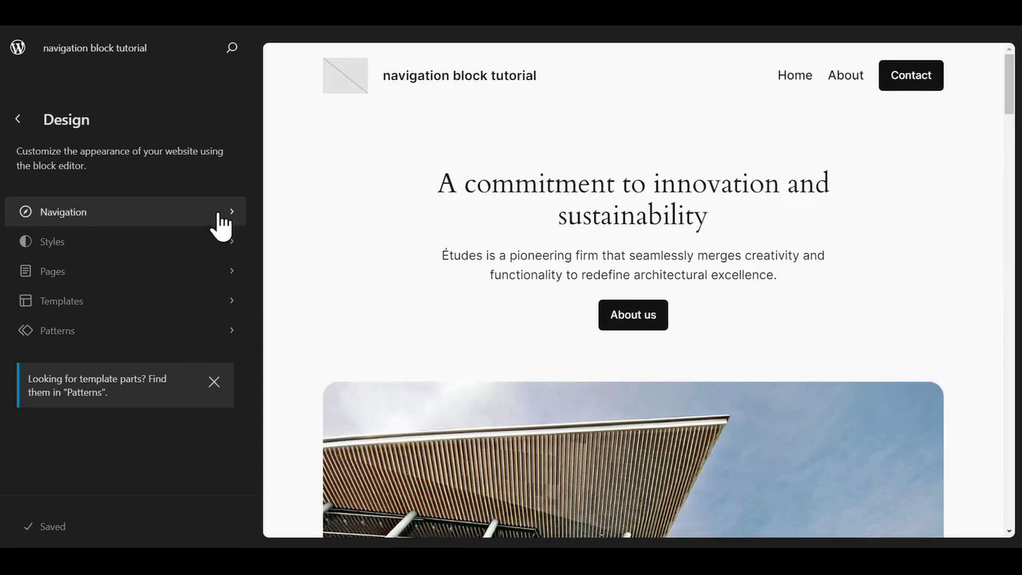
{"action": "left_click", "coordinate": [220, 225]}
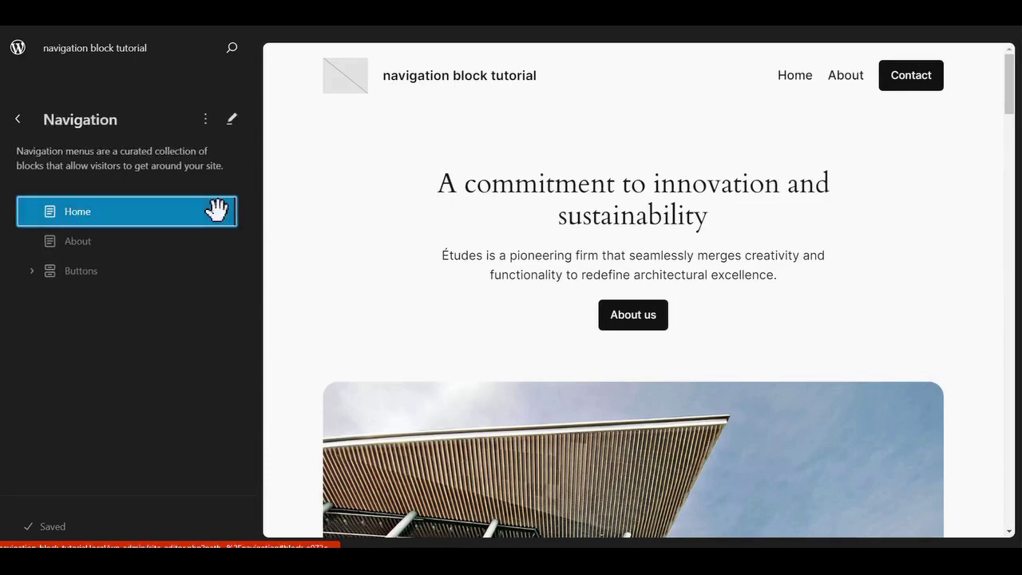
{"action": "left_click", "coordinate": [206, 121]}
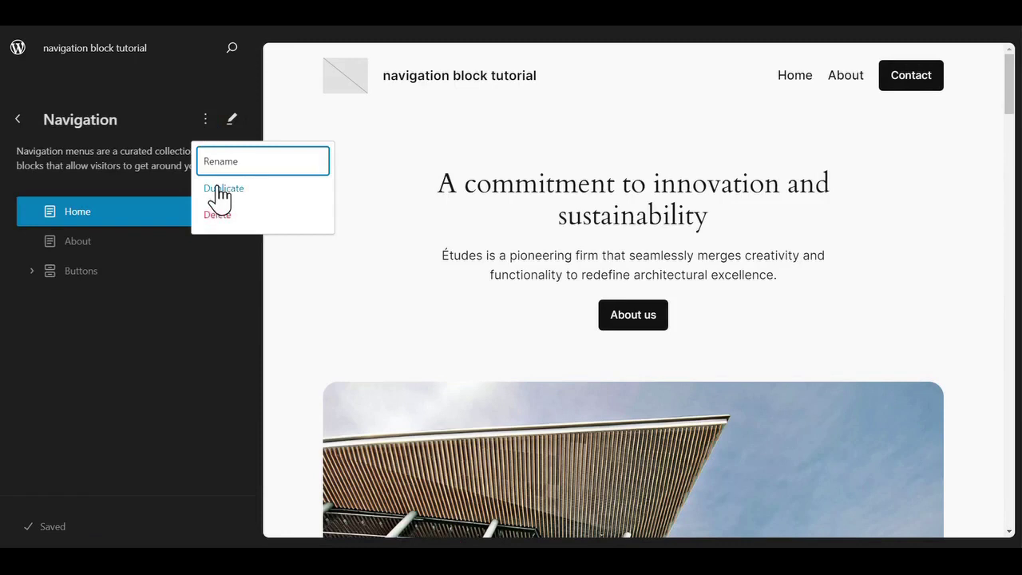
{"action": "left_click", "coordinate": [218, 189]}
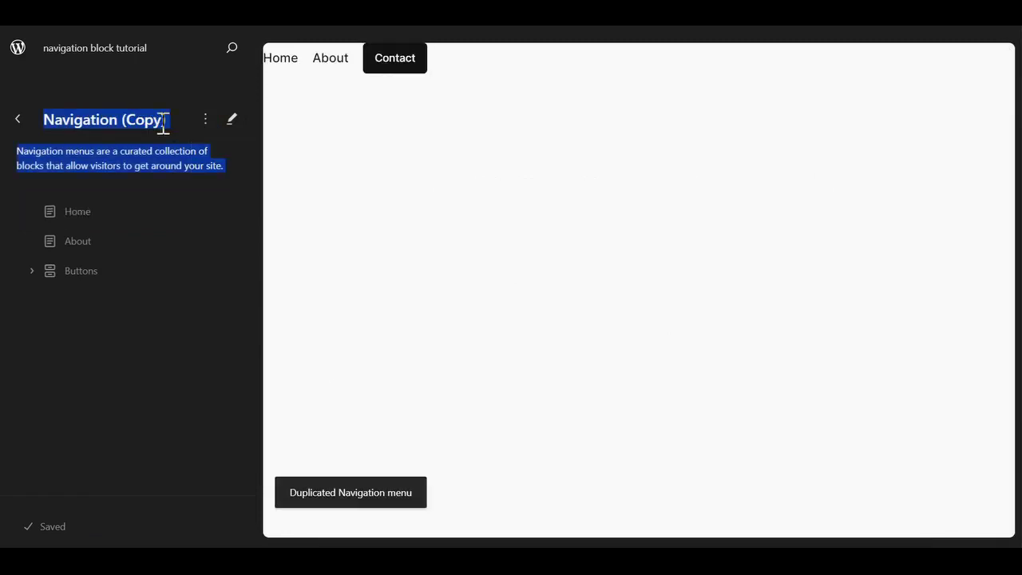
Rename the duplicated navigation menu as Footer Menu.
{"action": "left_click", "coordinate": [206, 120]}
{"action": "left_click", "coordinate": [227, 163]}
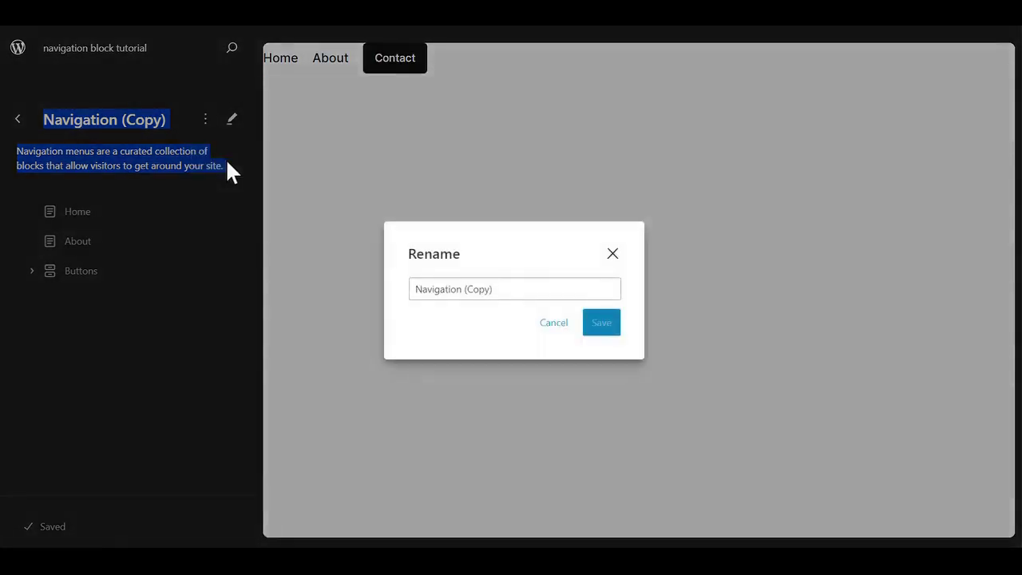
{"action": "left_click", "coordinate": [508, 290]}
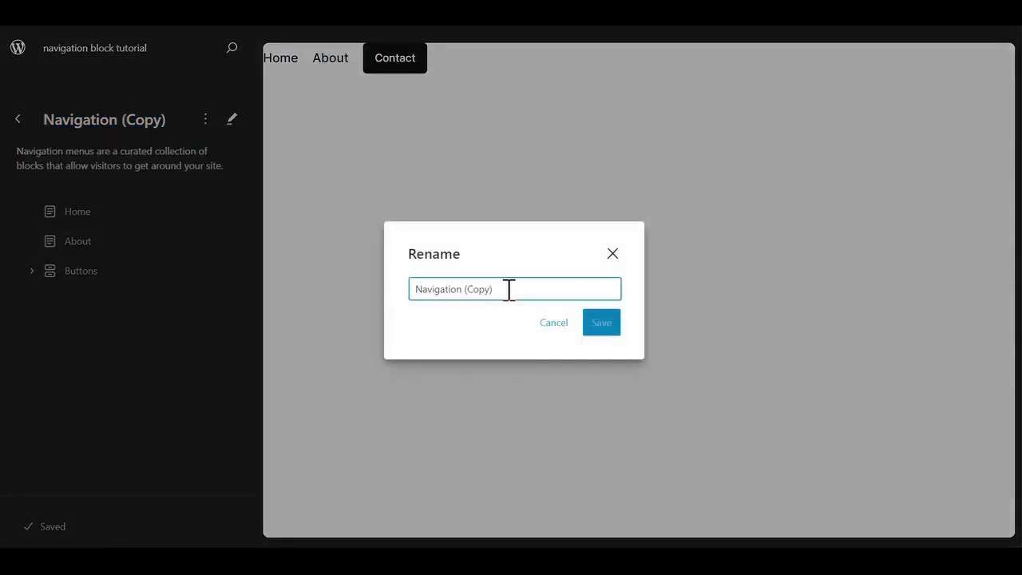
{"action": "key", "text": "BackSpace"}
{"action": "key", "text": "BackSpace"}
{"action": "key", "text": "BackSpace"}
{"action": "key", "text": "BackSpace"}
{"action": "key", "text": "BackSpace"}
{"action": "key", "text": "BackSpace"}
{"action": "key", "text": "BackSpace"}
{"action": "key", "text": "BackSpace"}
{"action": "key", "text": "BackSpace"}
{"action": "key", "text": "BackSpace"}
{"action": "key", "text": "BackSpace"}
{"action": "key", "text": "BackSpace"}
{"action": "key", "text": "BackSpace"}
{"action": "key", "text": "BackSpace"}
{"action": "key", "text": "BackSpace"}
{"action": "type", "text": "Footer Me"}
{"action": "left_click", "coordinate": [605, 324]}
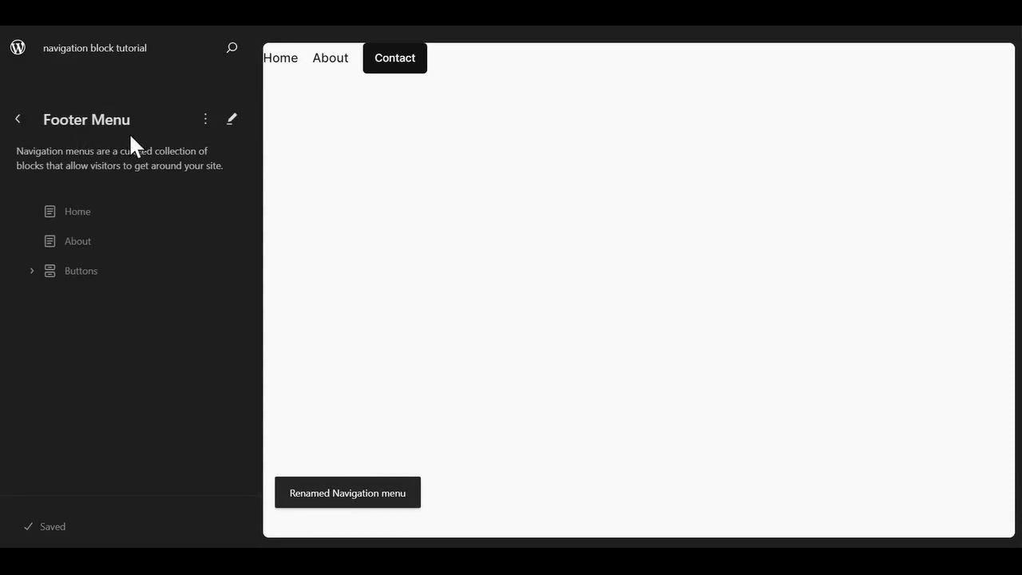
Open the Footer Menu for editing and delete its Contact button.
{"action": "left_click", "coordinate": [233, 126]}
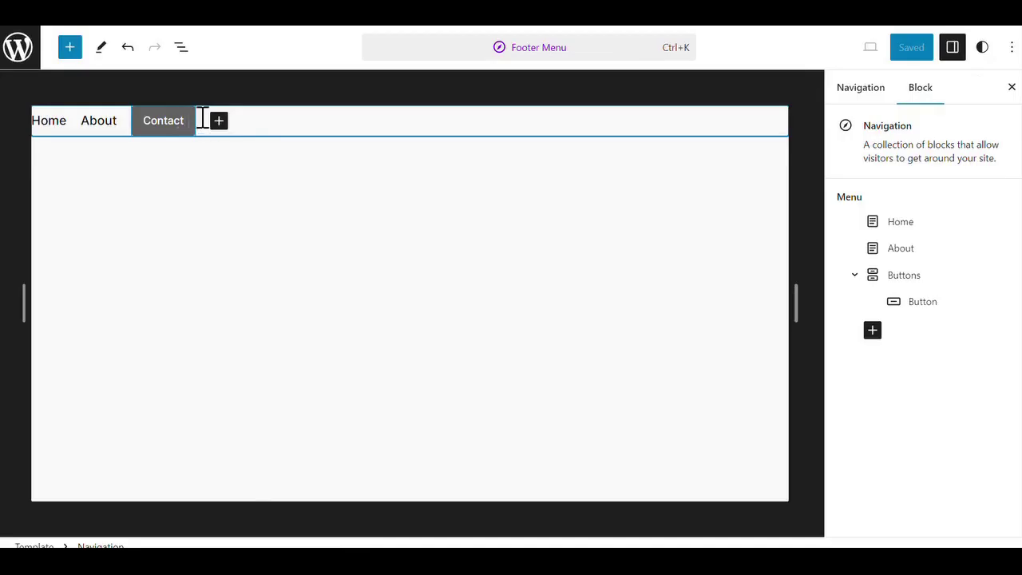
{"action": "left_click", "coordinate": [188, 120]}
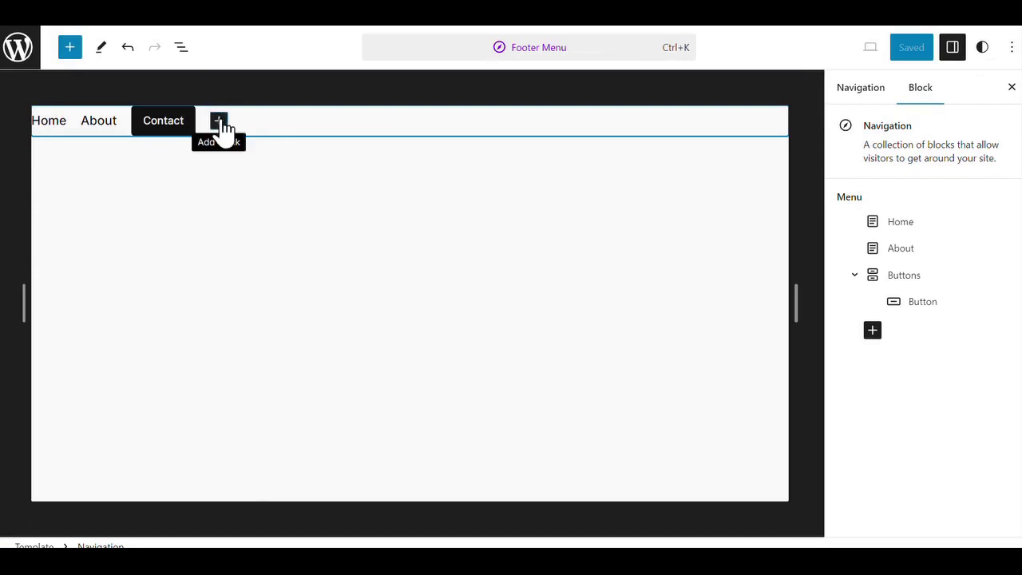
{"action": "left_click", "coordinate": [173, 121]}
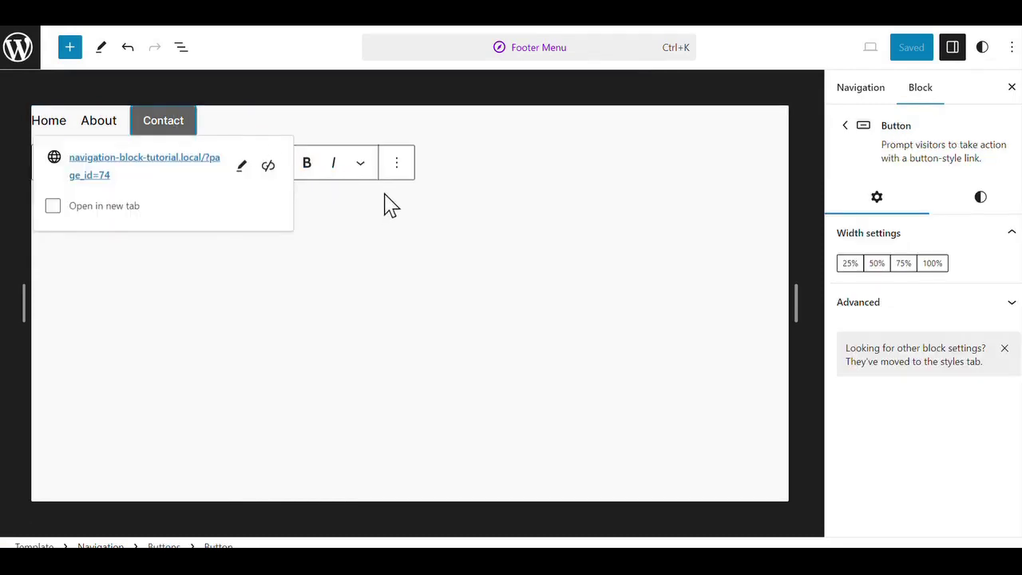
{"action": "left_click", "coordinate": [398, 168]}
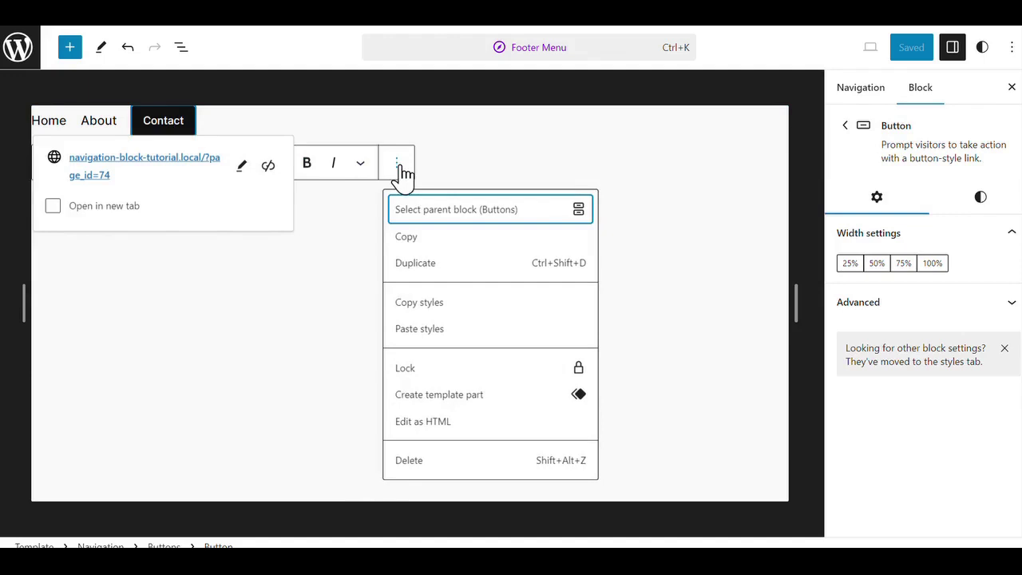
{"action": "left_click", "coordinate": [415, 462]}
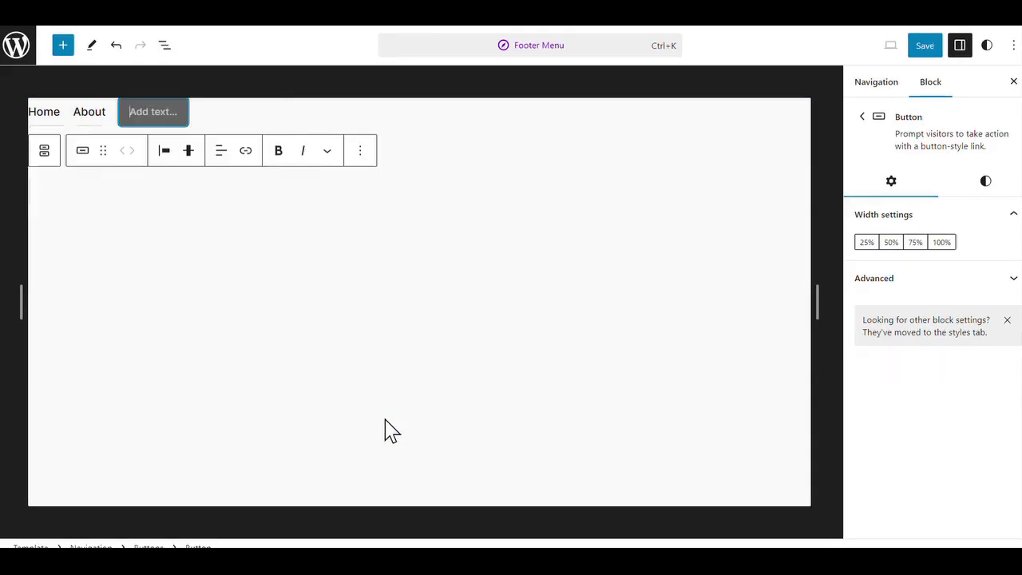
Show the Footer Menu's blocks in the list view and delete the Buttons block.
{"action": "left_click", "coordinate": [450, 170]}
{"action": "left_click", "coordinate": [164, 45]}
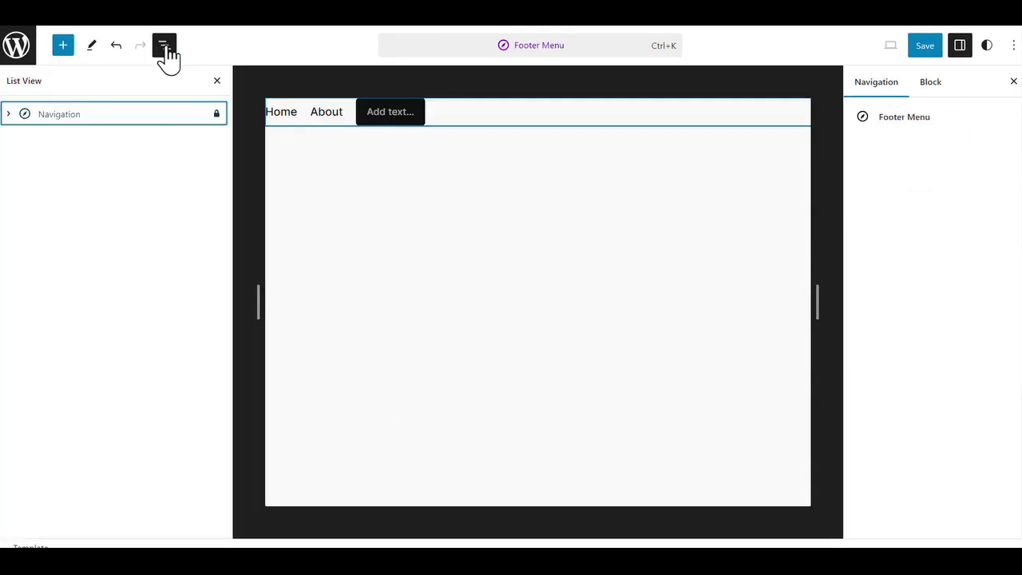
{"action": "left_click", "coordinate": [10, 114]}
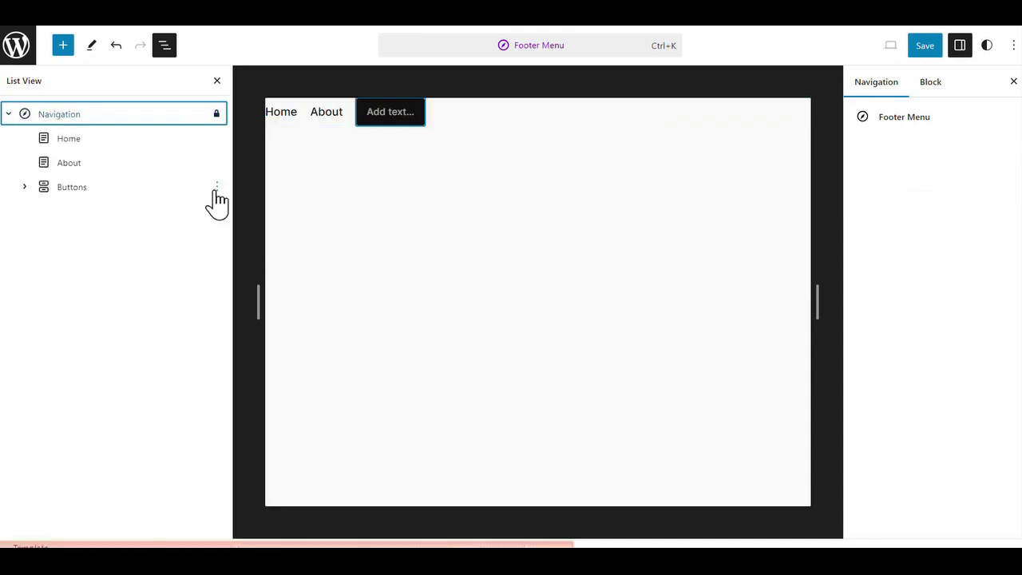
{"action": "left_click", "coordinate": [216, 187]}
{"action": "left_click", "coordinate": [227, 451]}
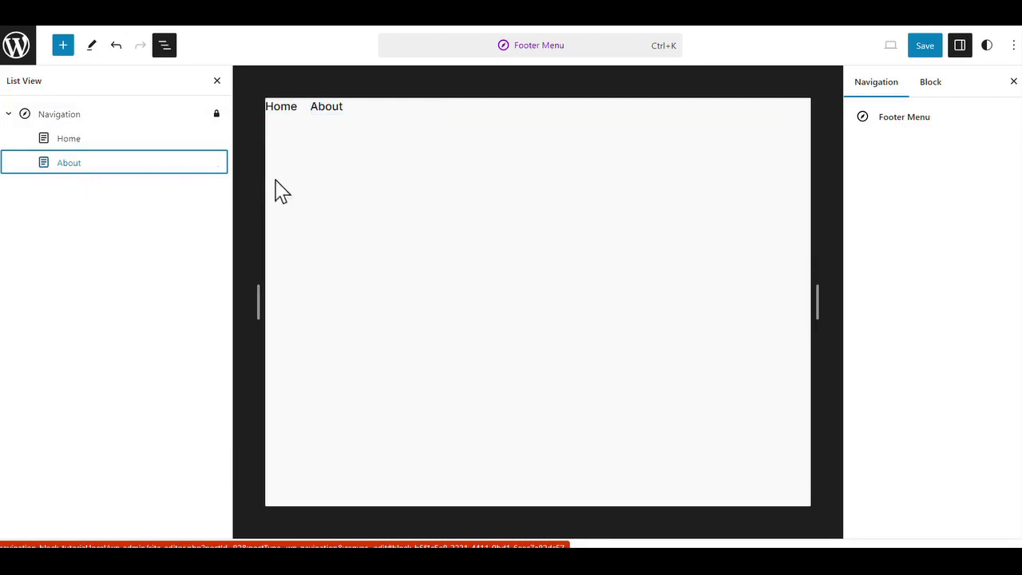
Add a link to the Blog page after About in the Footer Menu and save the menu.
{"action": "left_click", "coordinate": [360, 108]}
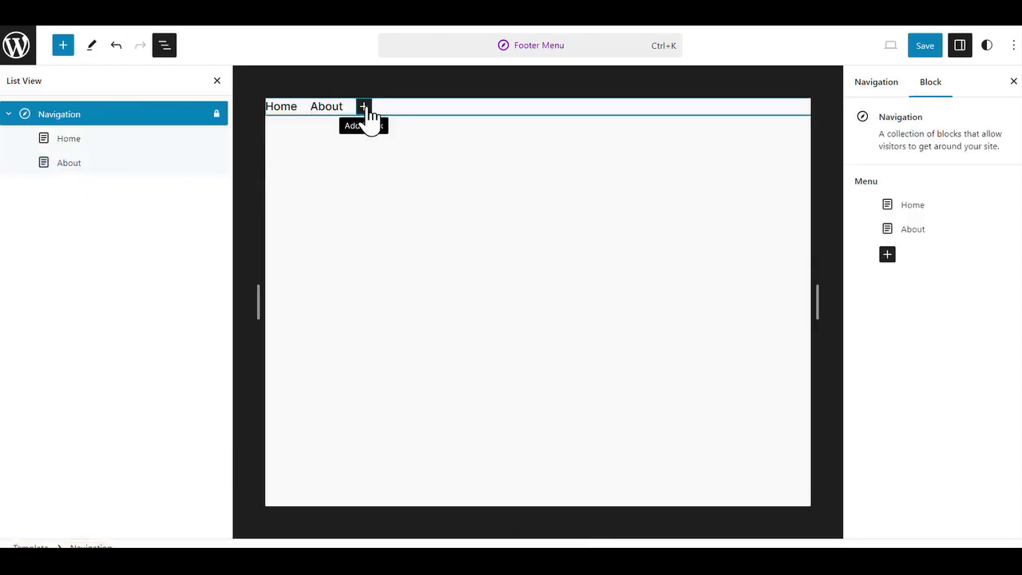
{"action": "left_click", "coordinate": [363, 107]}
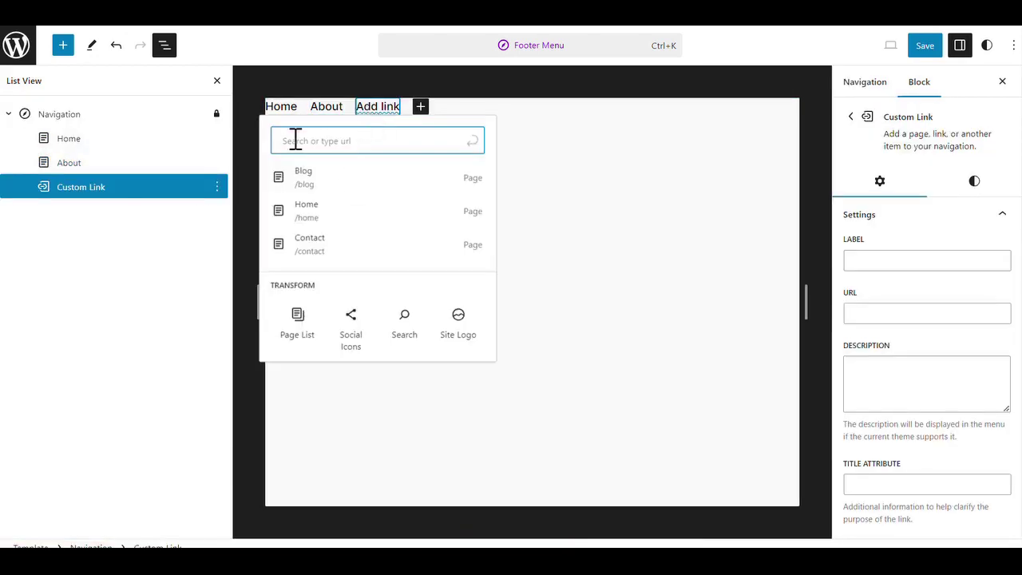
{"action": "left_click", "coordinate": [318, 186]}
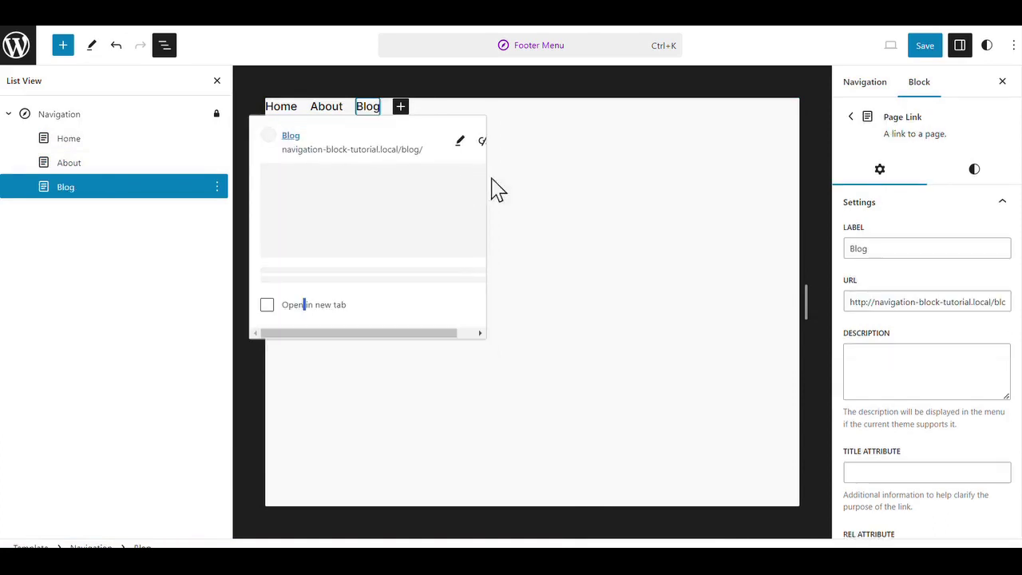
{"action": "left_click", "coordinate": [549, 191]}
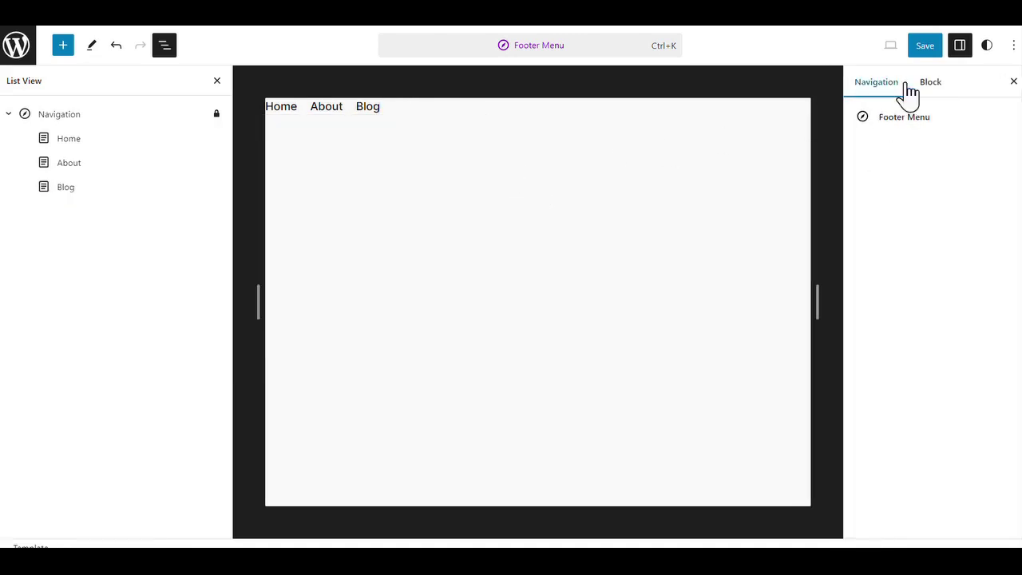
{"action": "left_click", "coordinate": [925, 46]}
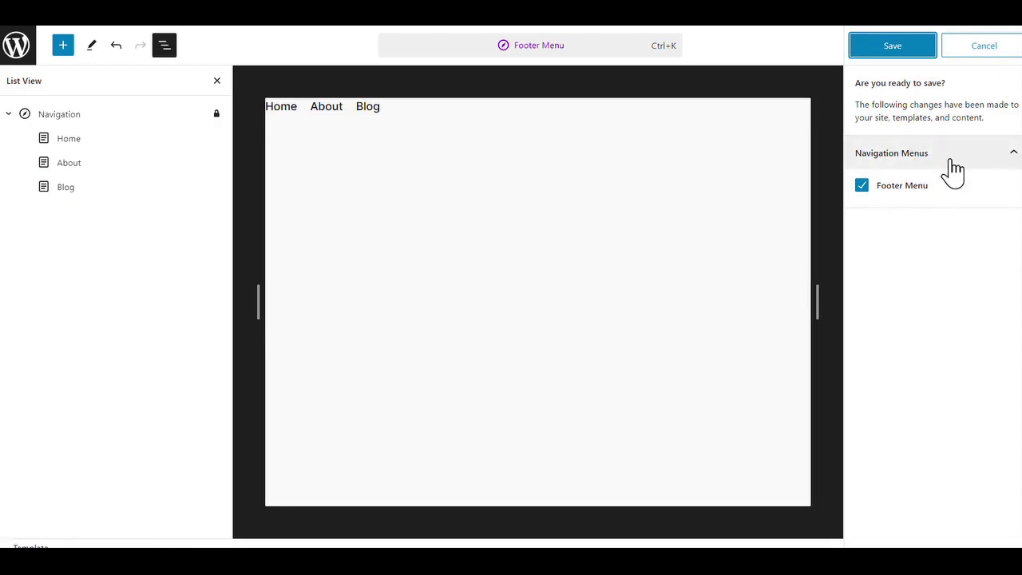
{"action": "left_click", "coordinate": [892, 50]}
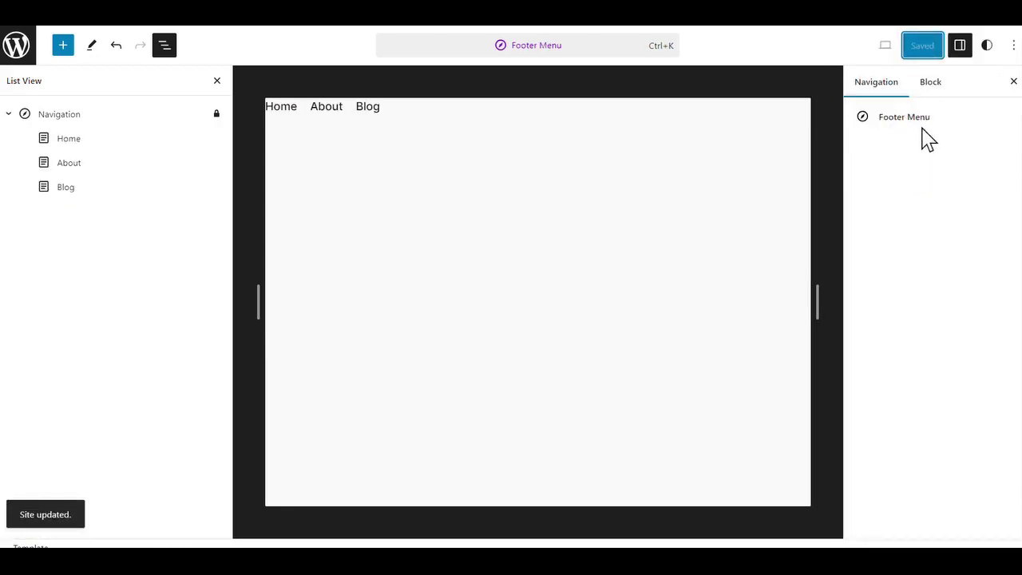
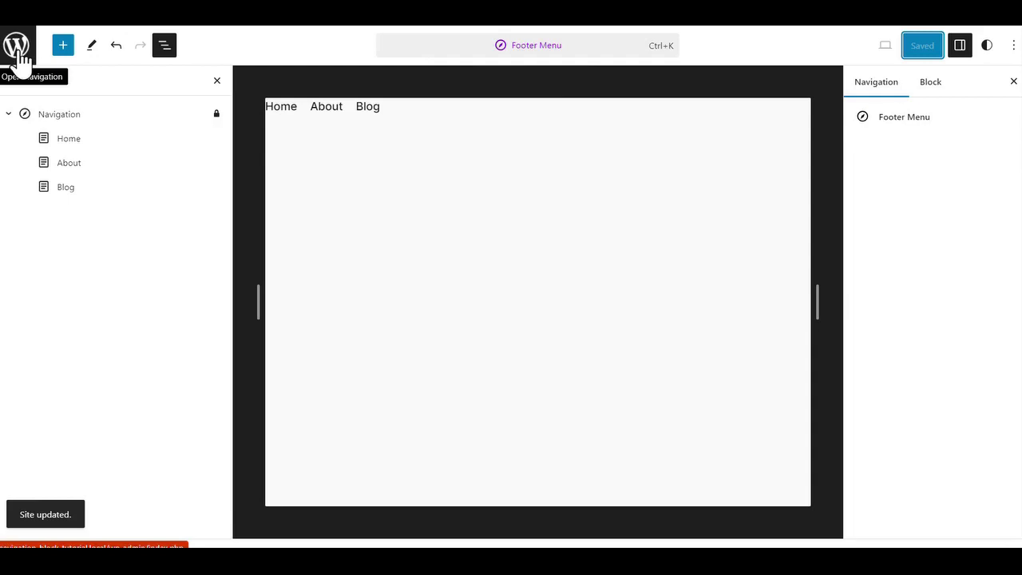
Return to the site editor's Design overview and open the Blog Home template for editing.
{"action": "left_click", "coordinate": [20, 60]}
{"action": "left_click", "coordinate": [16, 111]}
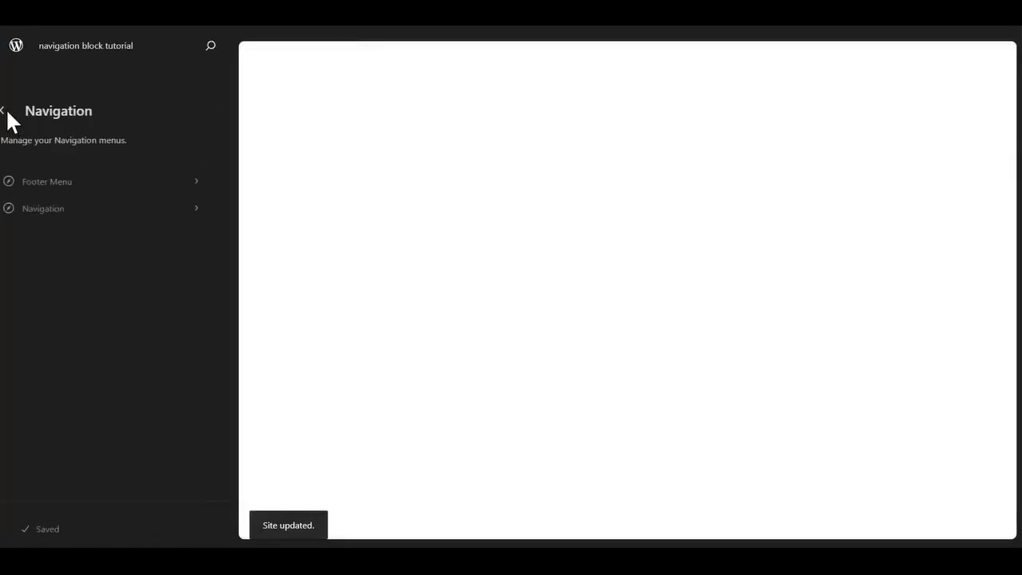
{"action": "left_click", "coordinate": [16, 112]}
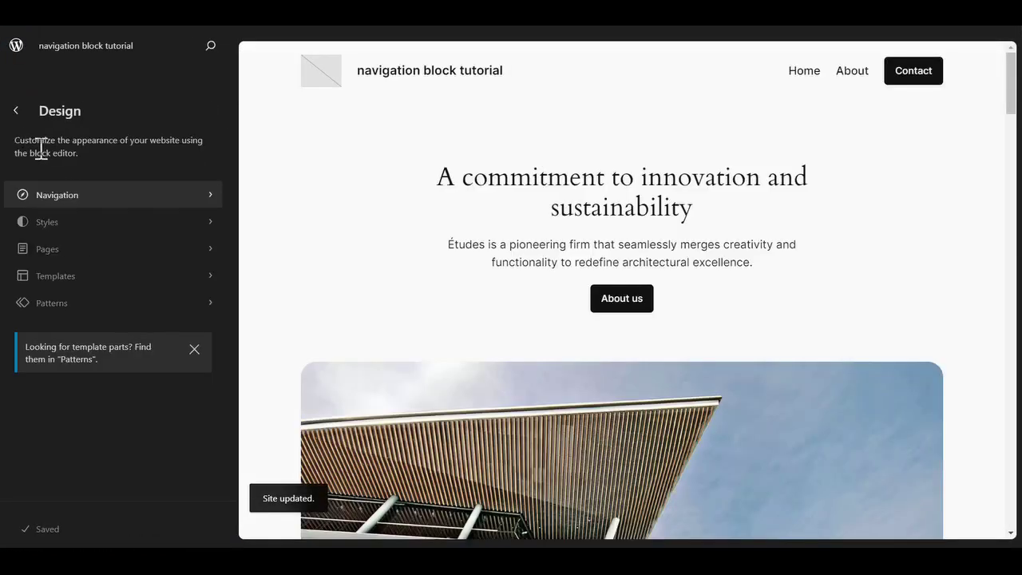
{"action": "left_click", "coordinate": [49, 278]}
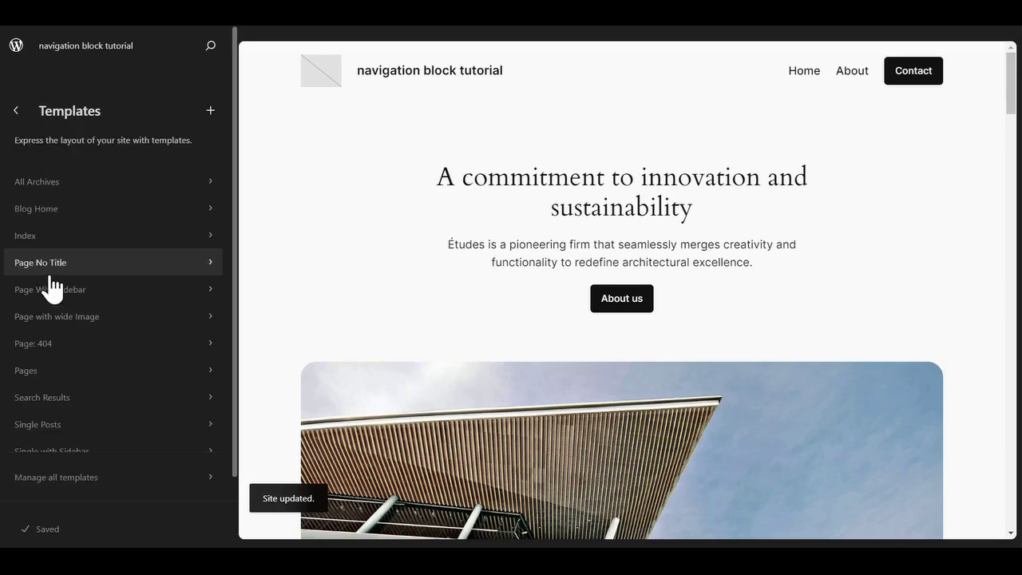
{"action": "left_click", "coordinate": [50, 212]}
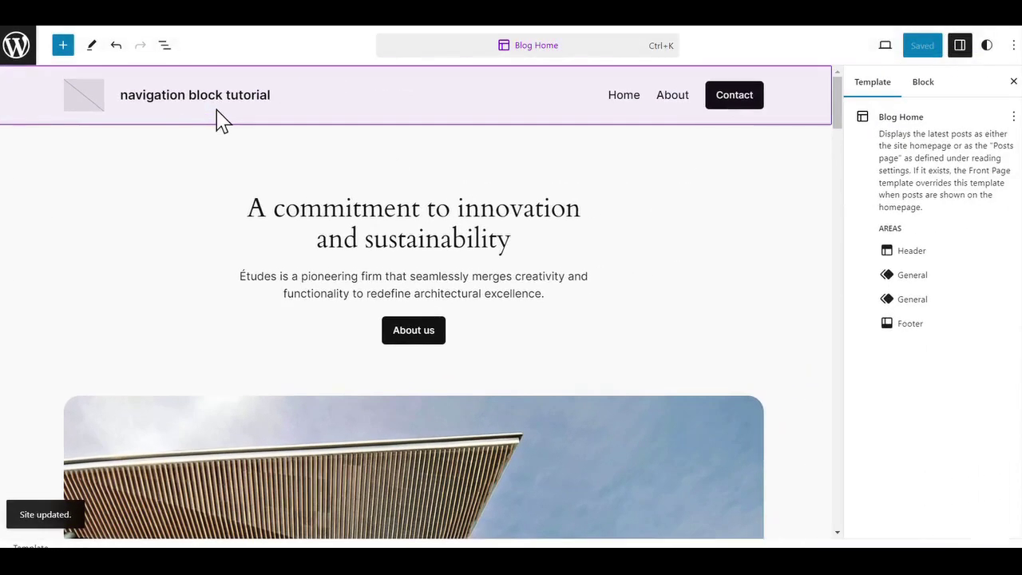
Select the Footer in the Blog Home template's list view and expand it to show its inner Group.
{"action": "left_click", "coordinate": [163, 48]}
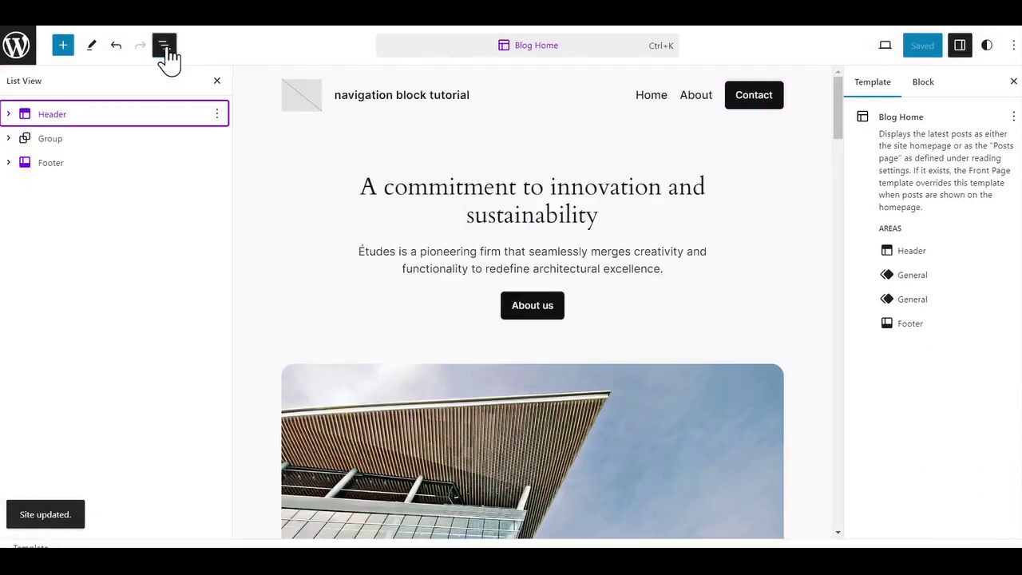
{"action": "left_click", "coordinate": [45, 168]}
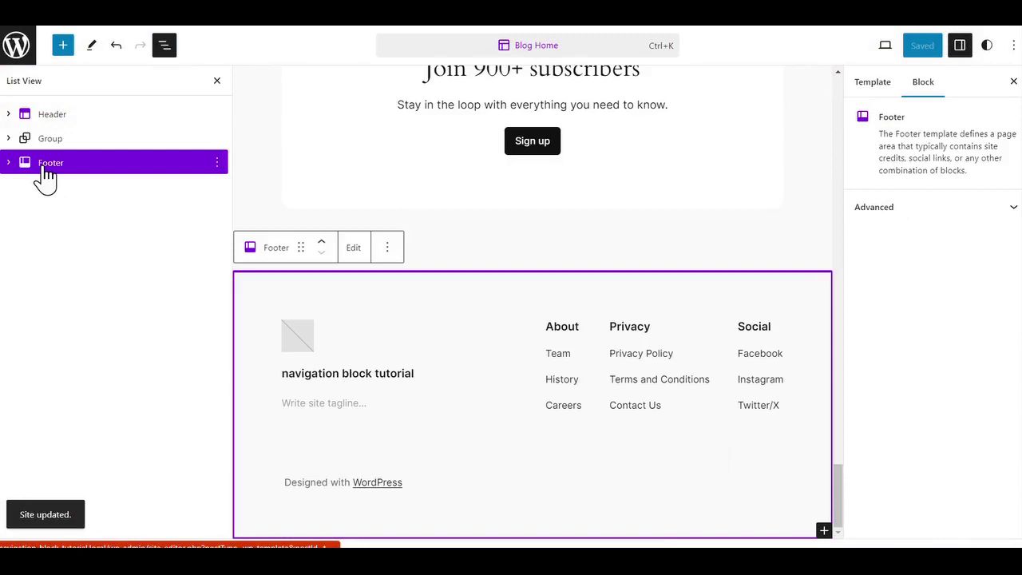
{"action": "mouse_move", "coordinate": [8, 171]}
{"action": "left_mouse_down"}
{"action": "mouse_move", "coordinate": [20, 177]}
{"action": "mouse_move", "coordinate": [16, 170]}
{"action": "left_mouse_up"}
{"action": "left_click", "coordinate": [11, 165]}
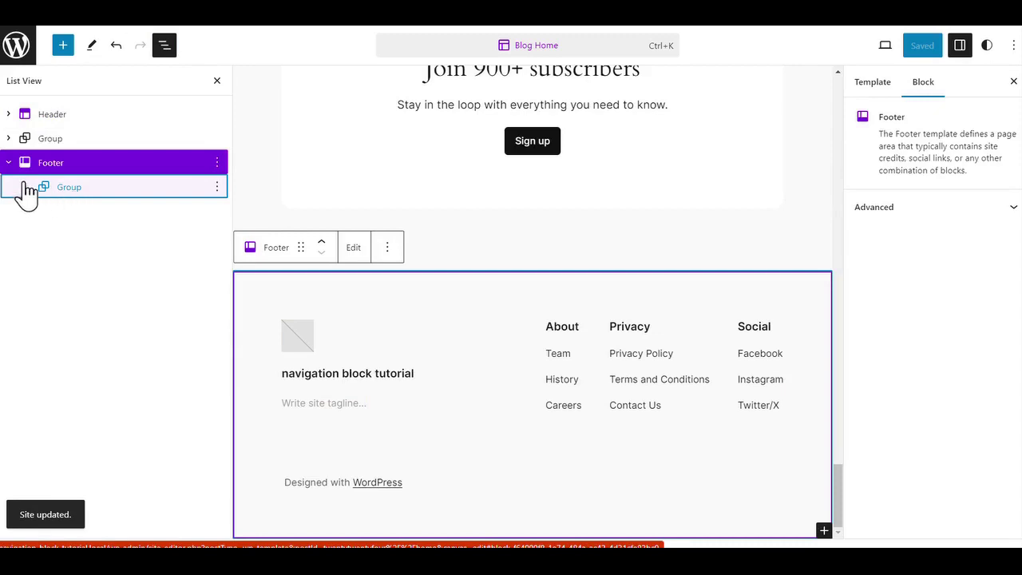
Add an empty block before the "Designed with WordPress" paragraph inside the footer's lower Group.
{"action": "left_click", "coordinate": [369, 484]}
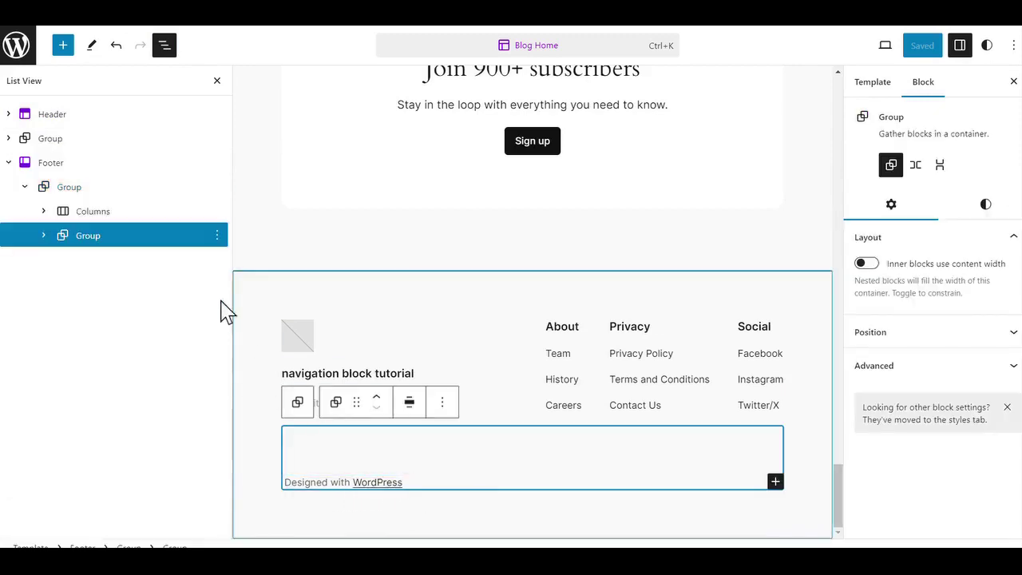
{"action": "left_click", "coordinate": [217, 236]}
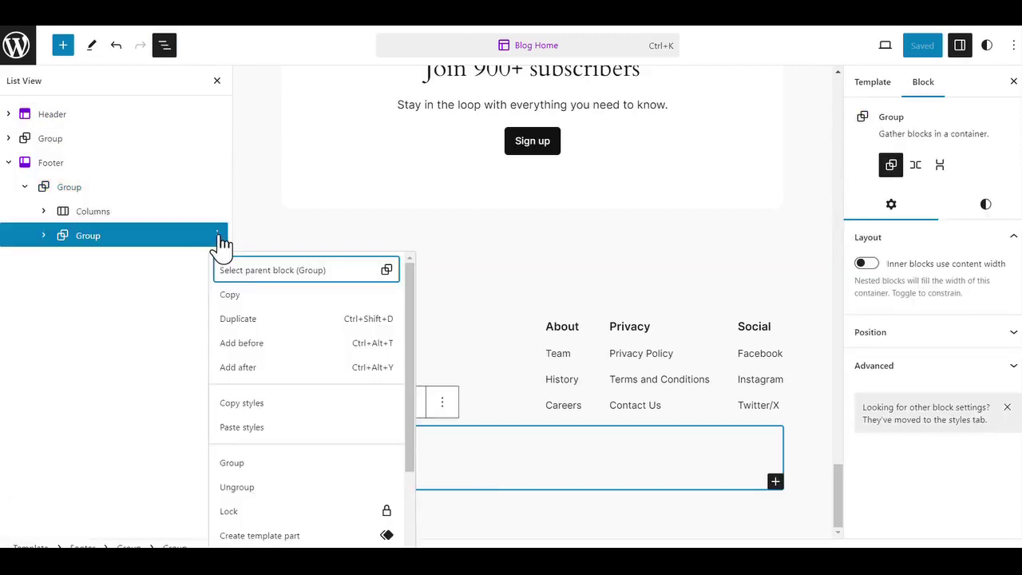
{"action": "left_click", "coordinate": [44, 237]}
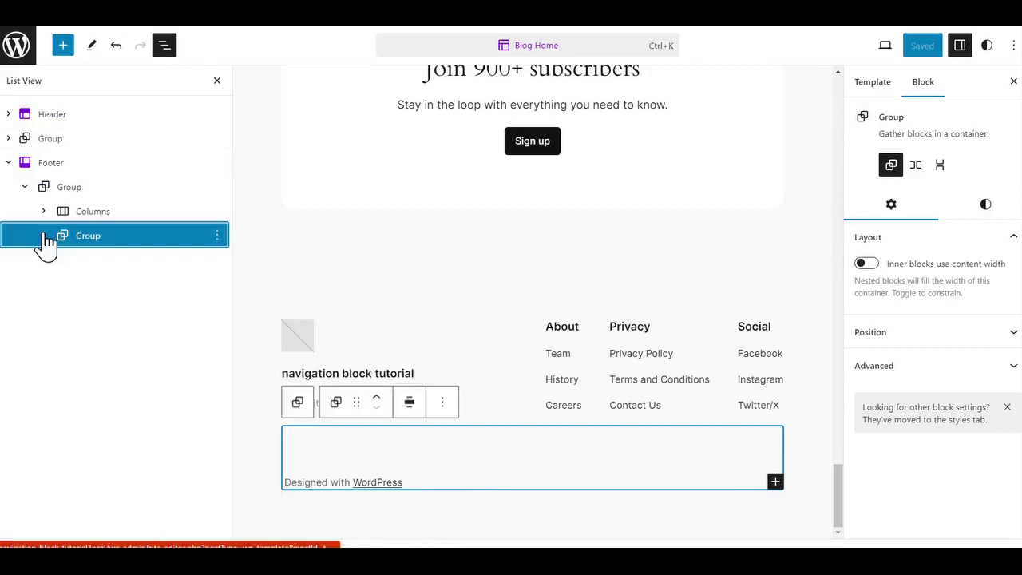
{"action": "left_click", "coordinate": [44, 236]}
{"action": "left_click", "coordinate": [217, 260]}
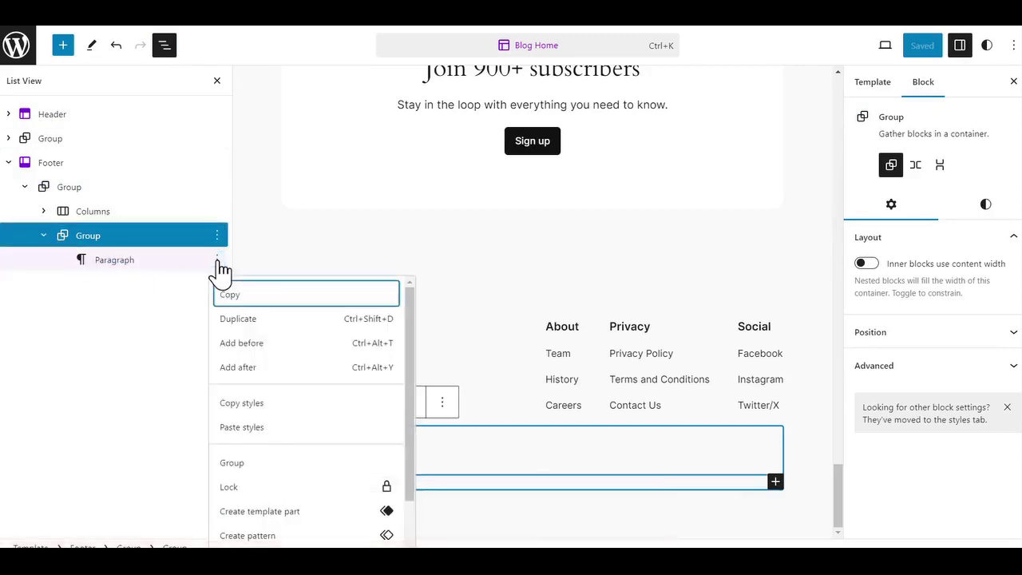
{"action": "left_click", "coordinate": [243, 344]}
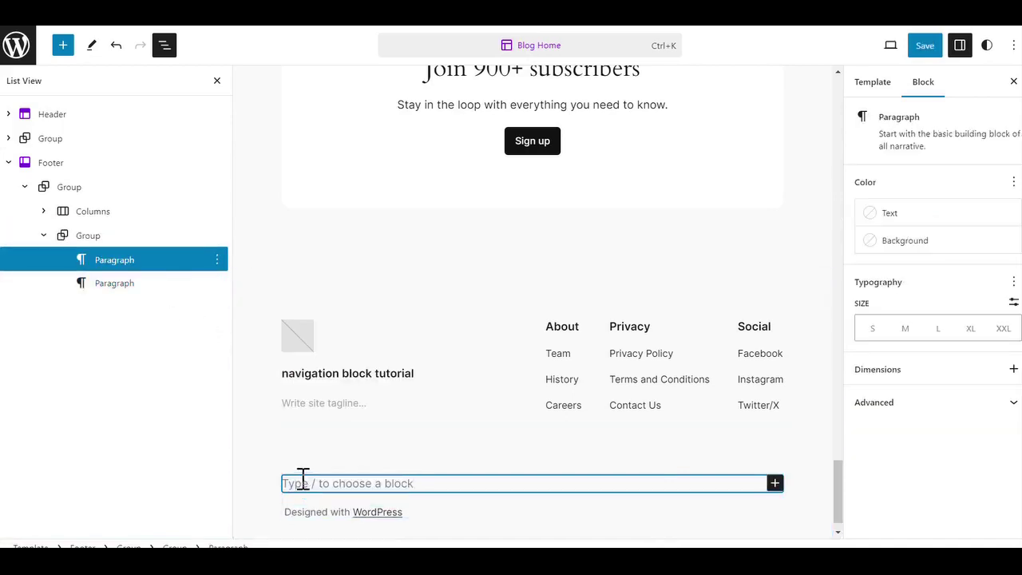
Turn the empty footer block into a Navigation block by searching the block types for "navi".
{"action": "type", "text": "/navi"}
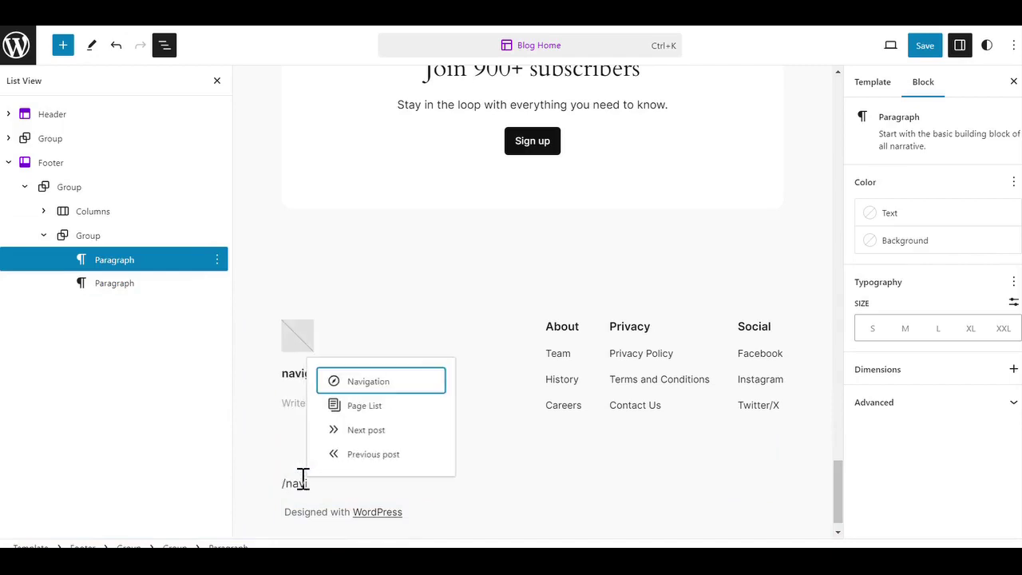
{"action": "left_click", "coordinate": [376, 383]}
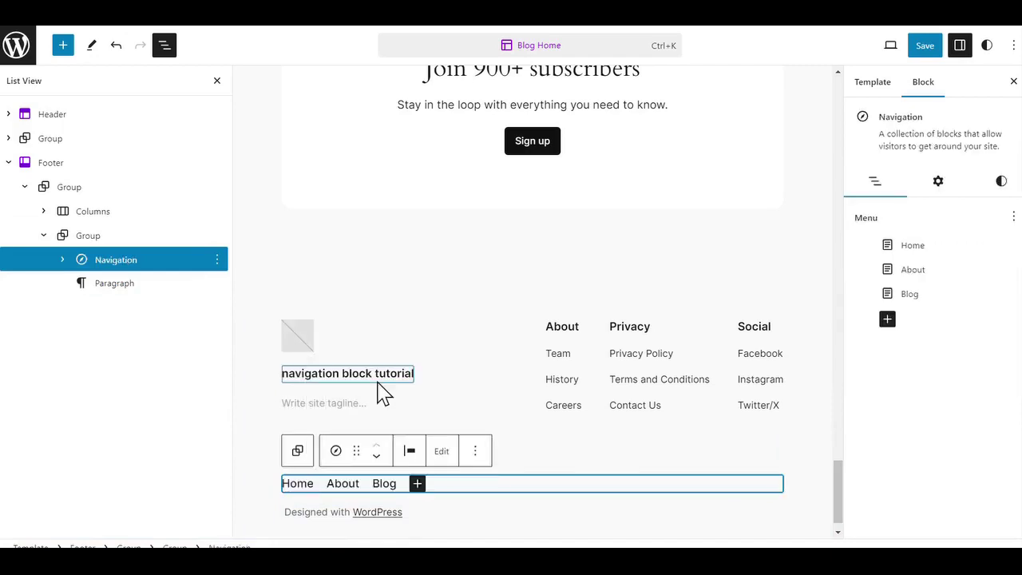
{"action": "left_click", "coordinate": [387, 484]}
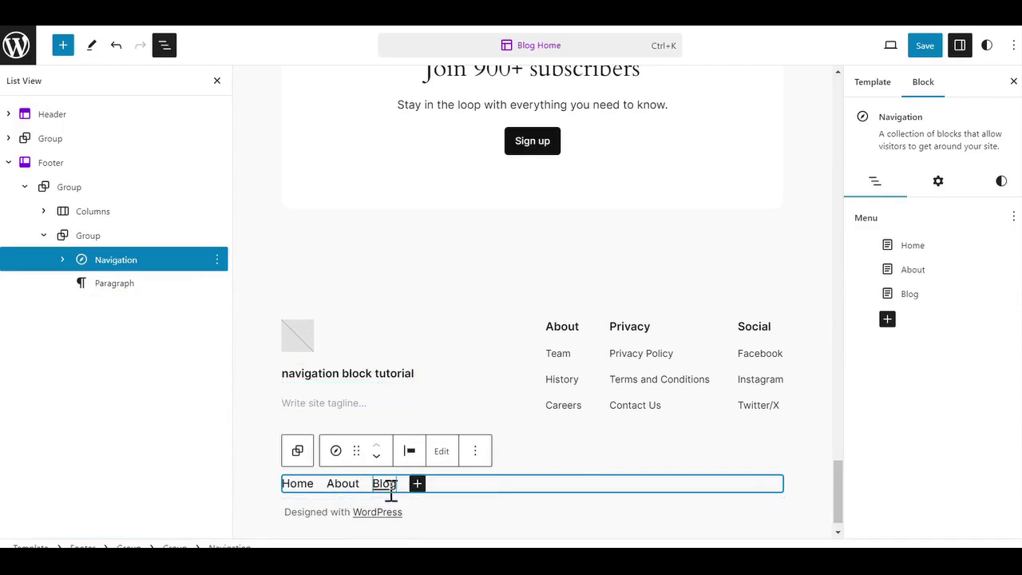
{"action": "mouse_move", "coordinate": [393, 506]}
Try the Navigation menu in the footer's Navigation block, switch it back to Footer Menu, and save the template.
{"action": "left_click", "coordinate": [1013, 217]}
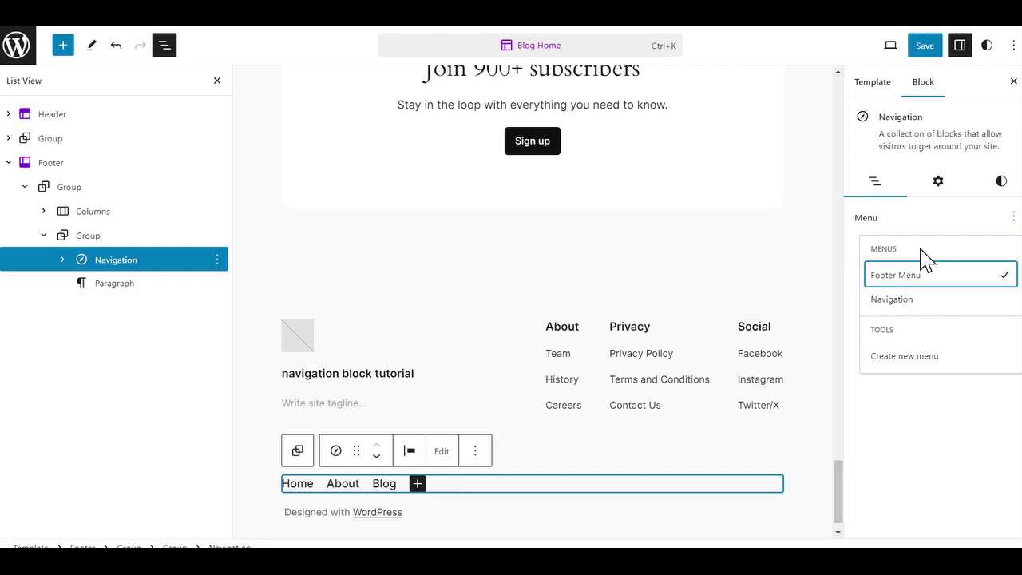
{"action": "left_click", "coordinate": [892, 300]}
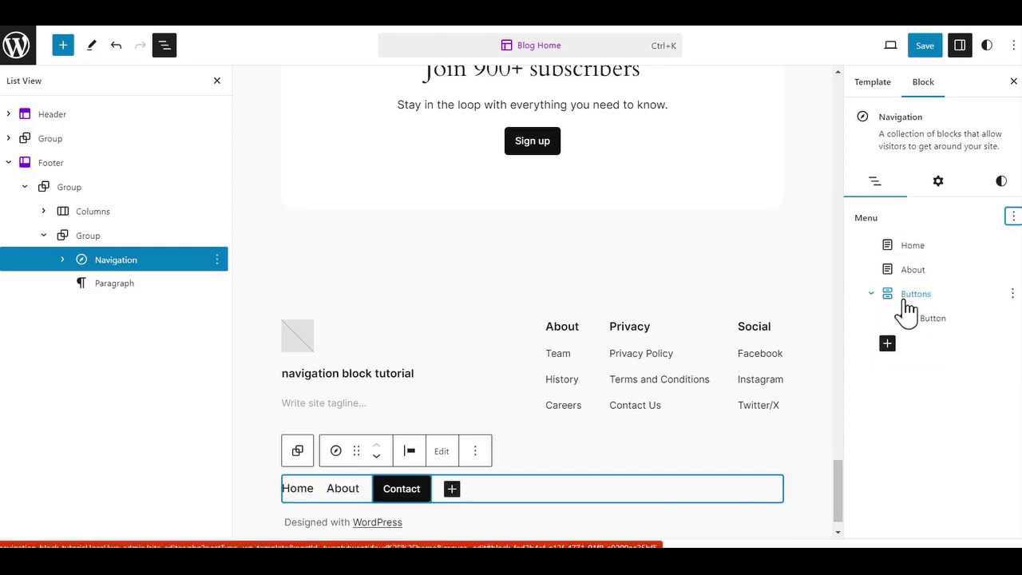
{"action": "left_click", "coordinate": [1012, 220]}
{"action": "left_click", "coordinate": [943, 279]}
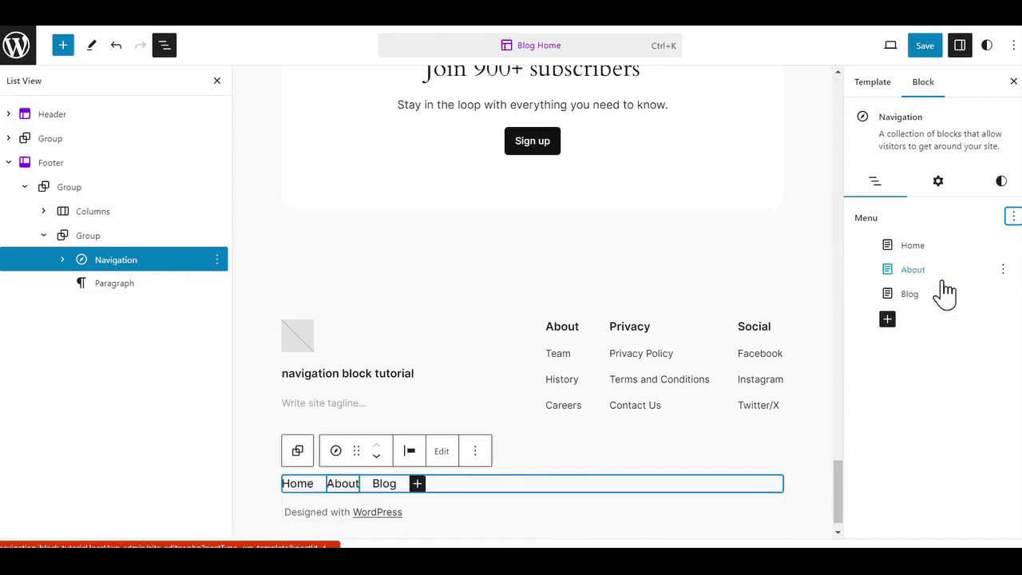
{"action": "left_click", "coordinate": [926, 48]}
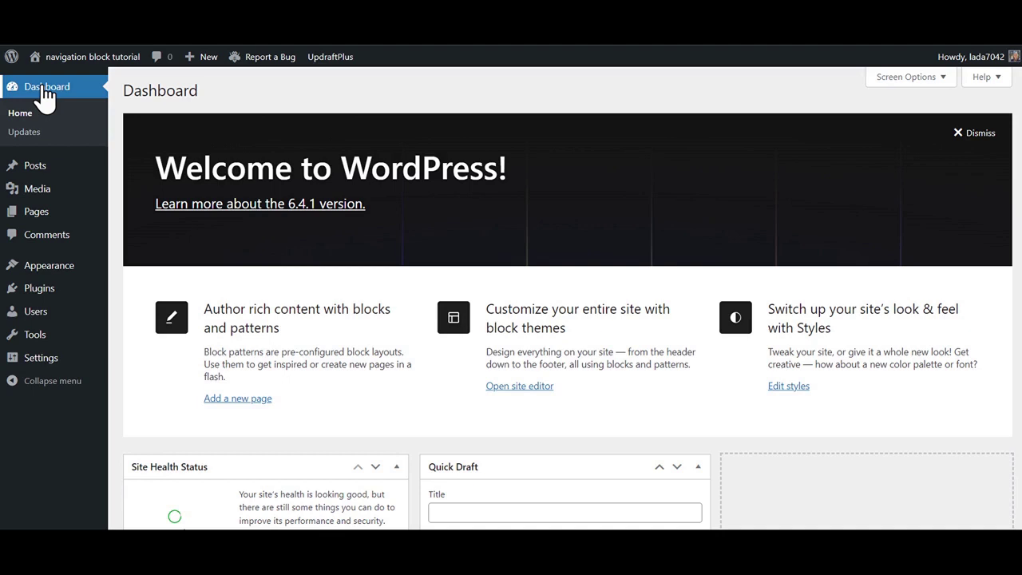
Go from the WordPress dashboard to the site editor and open the Navigation menu for editing.
{"action": "mouse_move", "coordinate": [51, 266]}
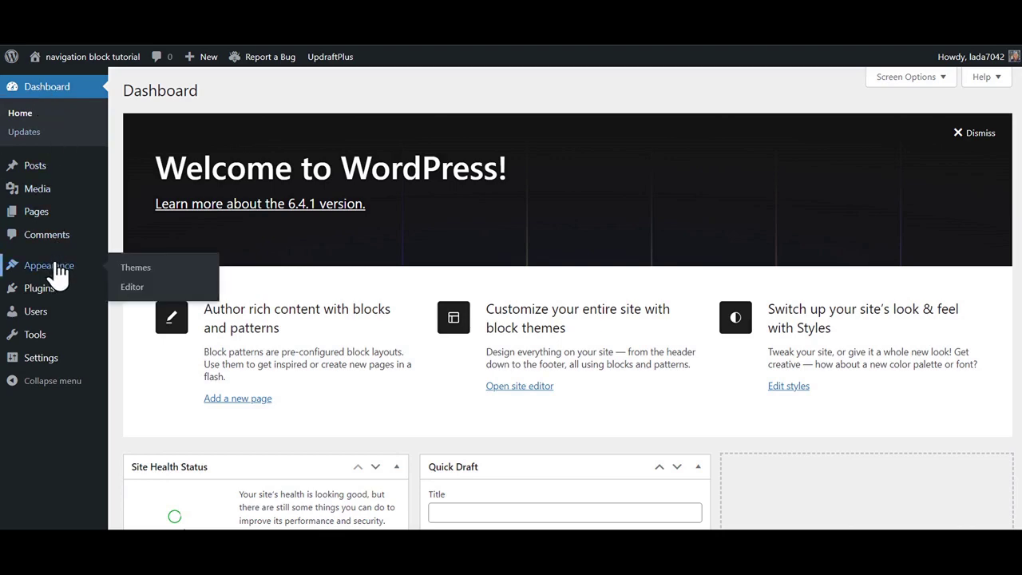
{"action": "left_click", "coordinate": [134, 287]}
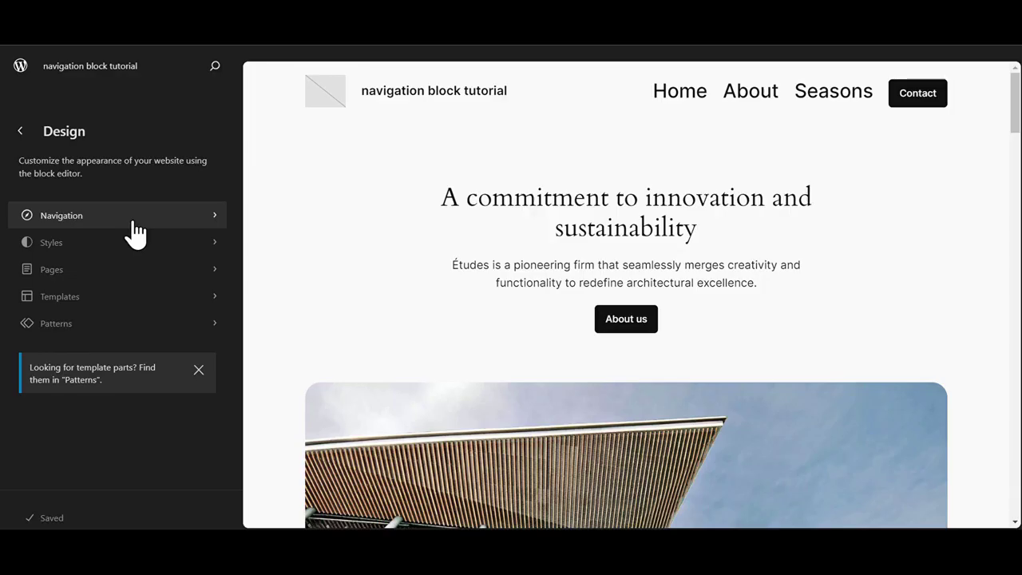
{"action": "left_click", "coordinate": [213, 220]}
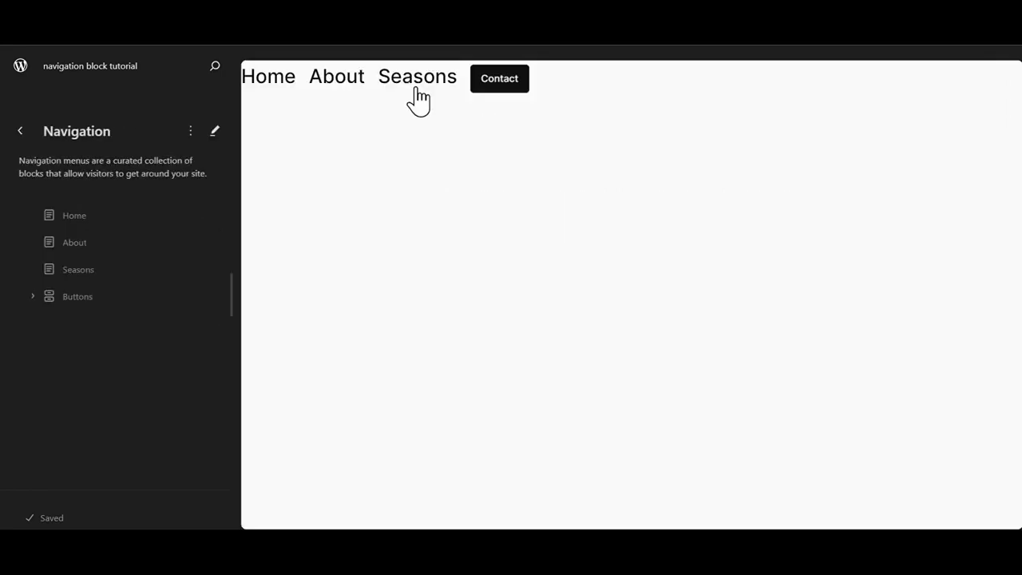
{"action": "left_click", "coordinate": [214, 133]}
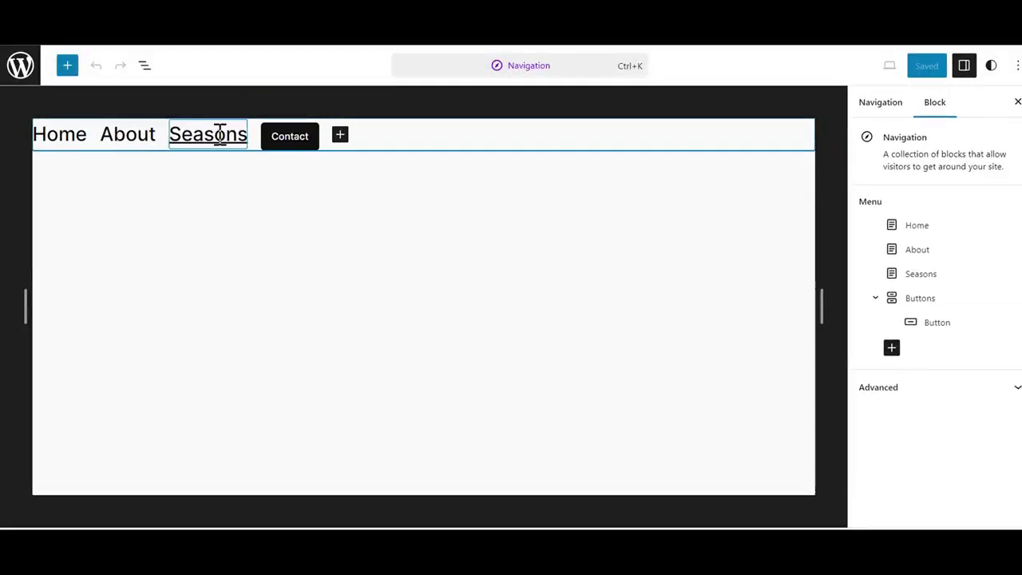
Add a submenu to the Seasons link with a custom link named Fall as its first item.
{"action": "left_click", "coordinate": [219, 134]}
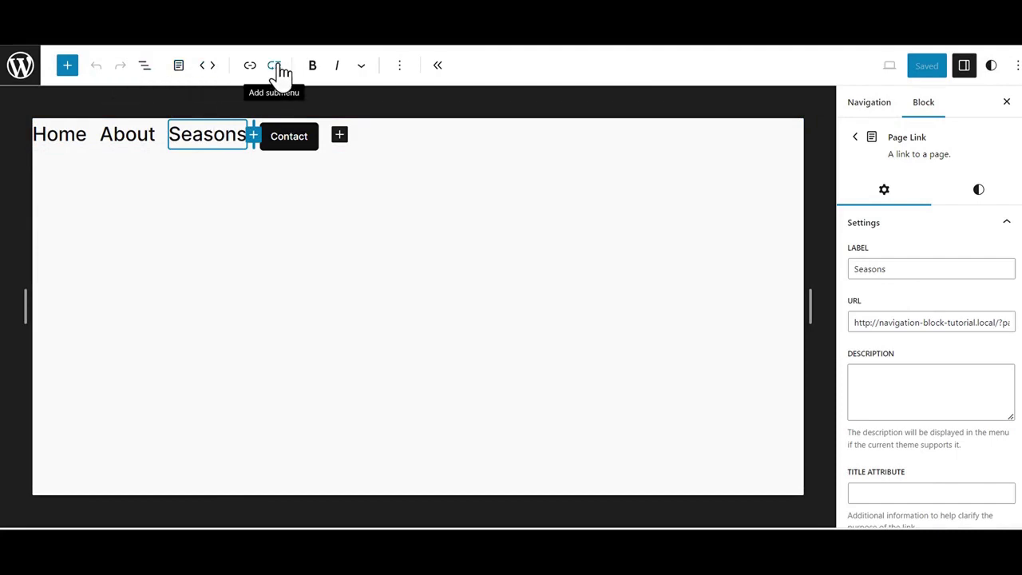
{"action": "left_click", "coordinate": [274, 67]}
{"action": "left_click", "coordinate": [224, 185]}
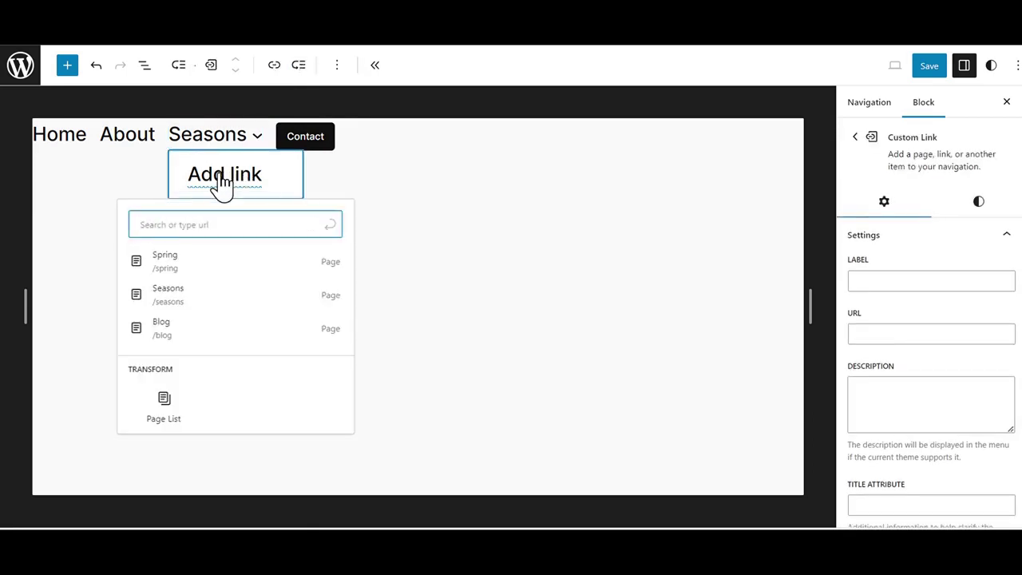
{"action": "type", "text": "Fa"}
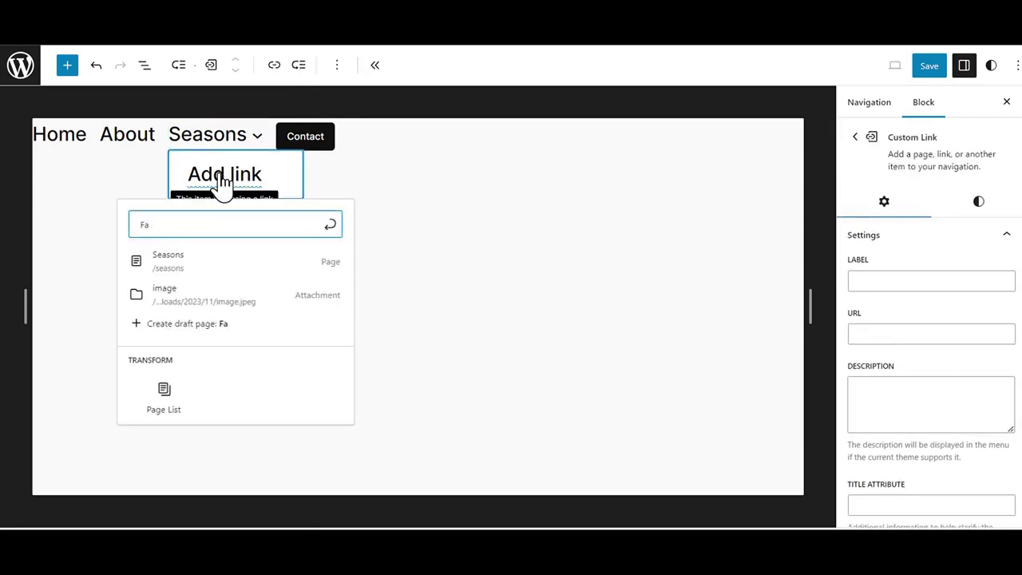
{"action": "type", "text": "ll"}
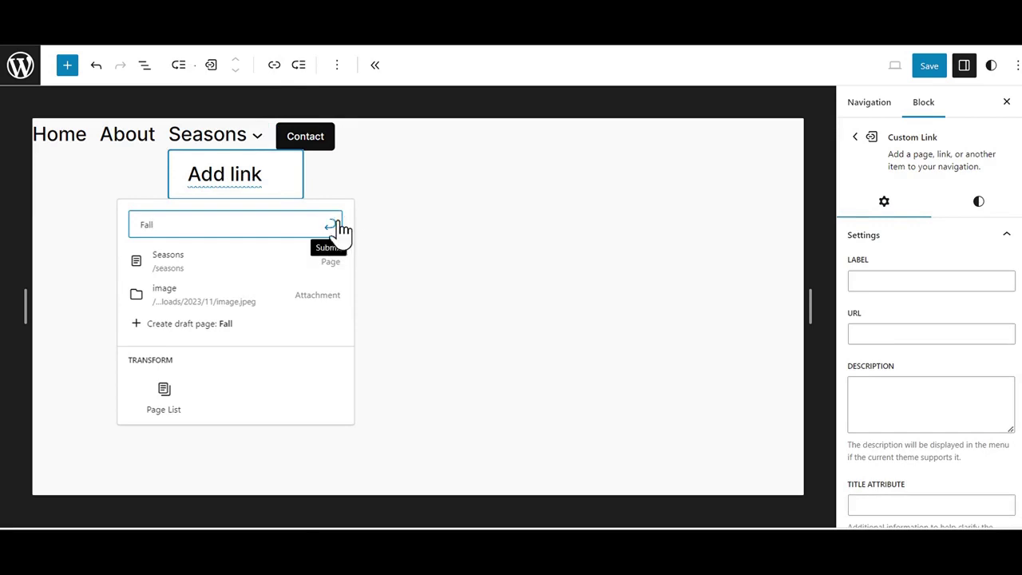
{"action": "left_click", "coordinate": [336, 226]}
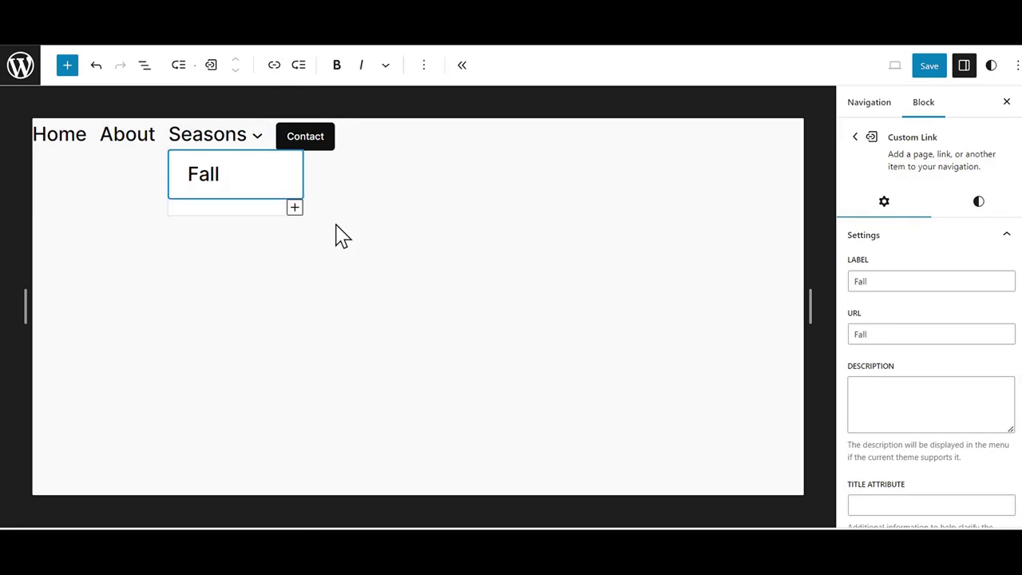
Add a link to the Spring page below Fall in the Seasons submenu.
{"action": "left_click", "coordinate": [295, 209]}
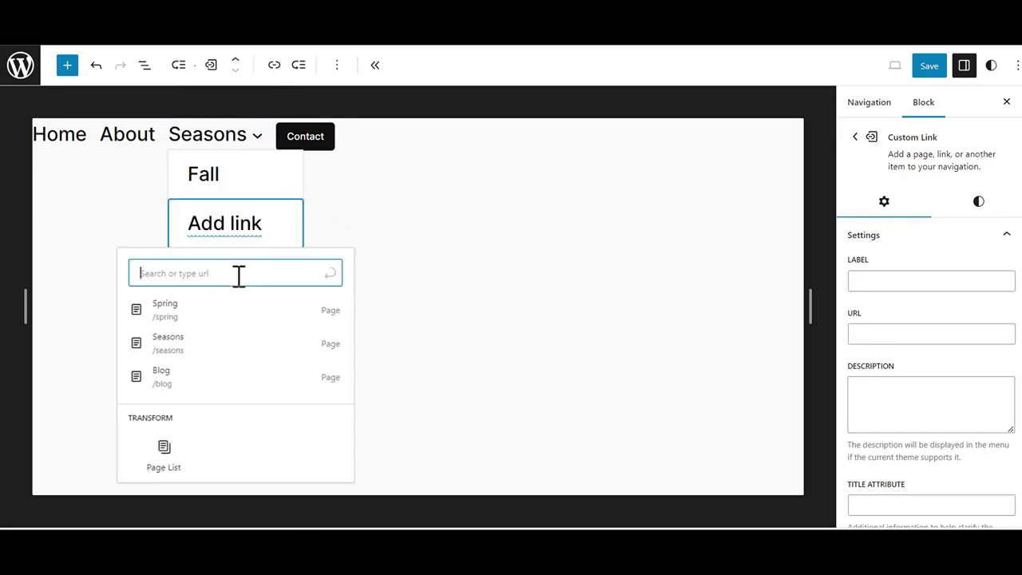
{"action": "left_click", "coordinate": [165, 304]}
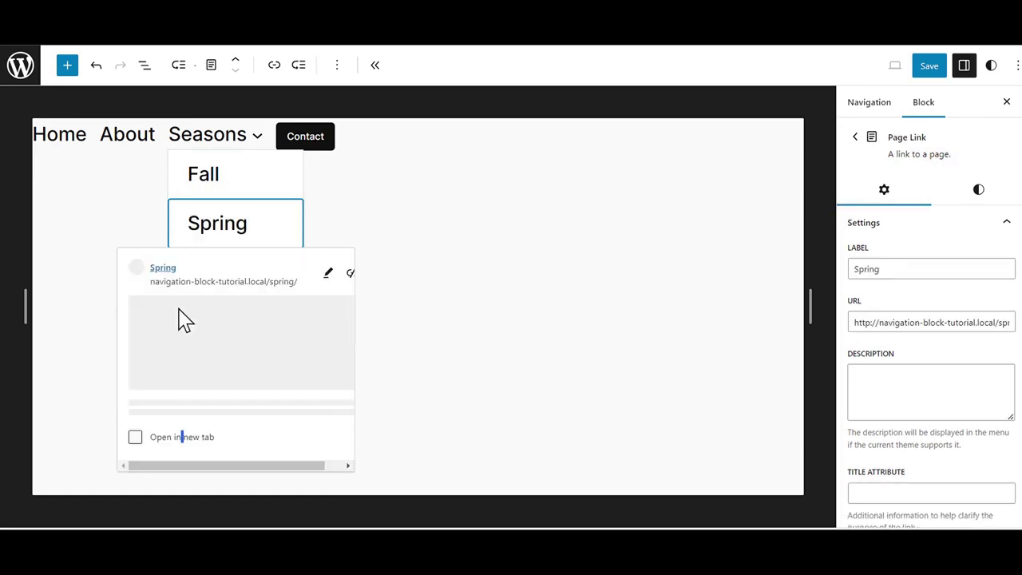
{"action": "left_click", "coordinate": [418, 258]}
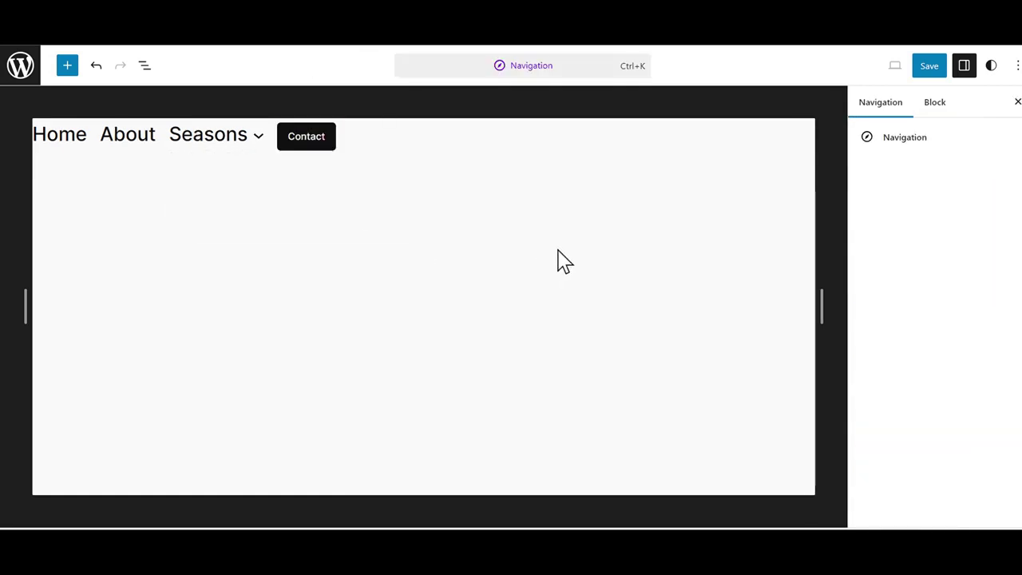
Expand the Seasons submenu to check its items, save the Navigation menu, and view the submenu on the live site.
{"action": "left_click", "coordinate": [258, 137]}
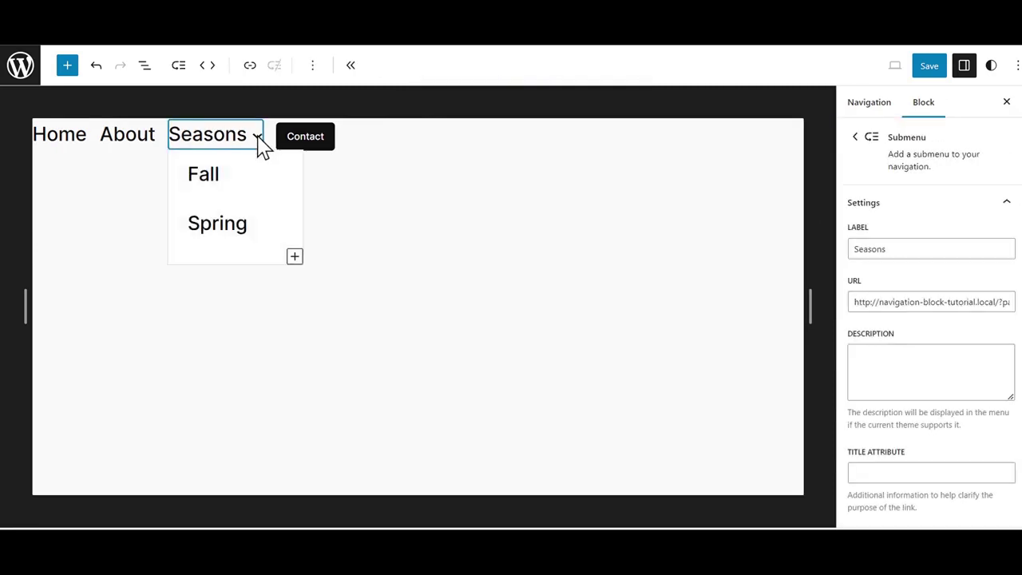
{"action": "left_click", "coordinate": [931, 67]}
{"action": "left_click", "coordinate": [926, 70]}
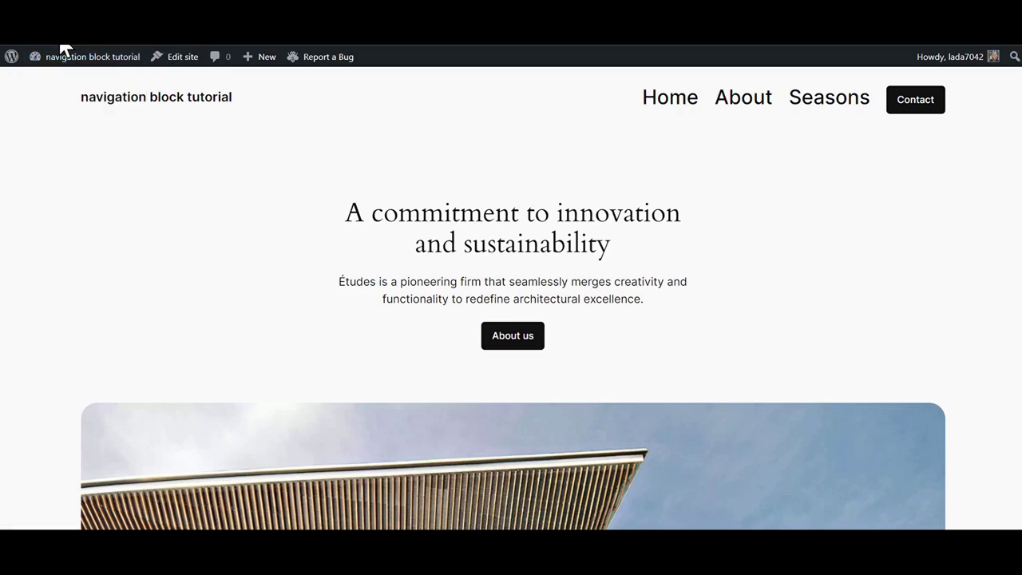
{"action": "mouse_move", "coordinate": [849, 104]}
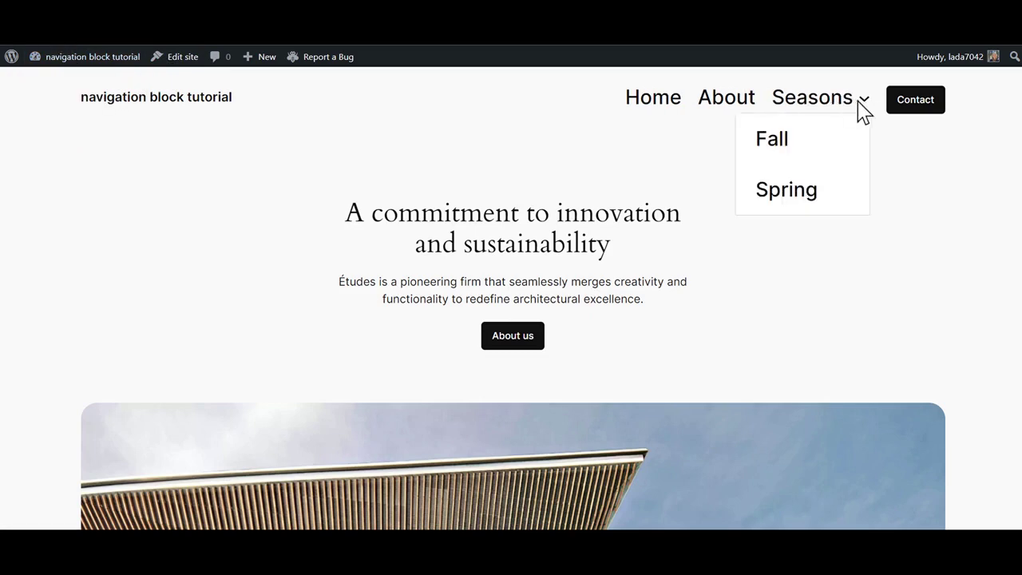